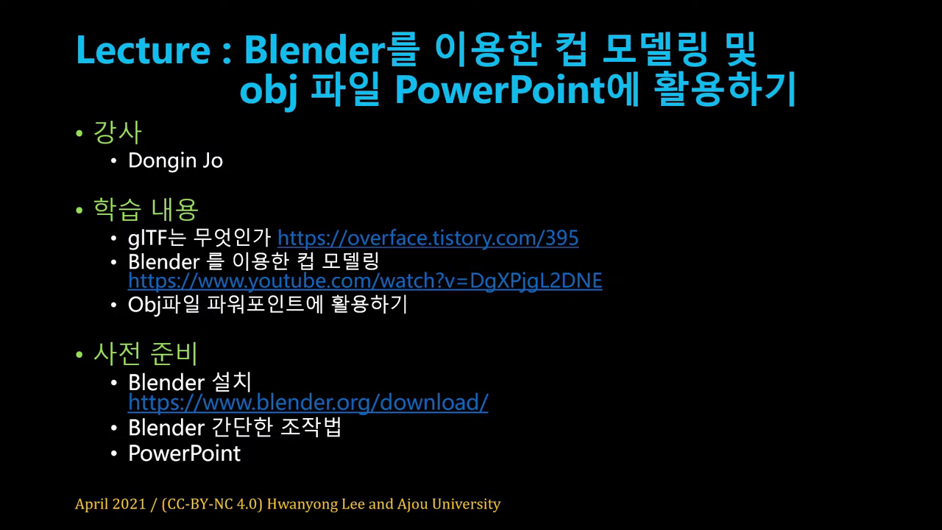
Step: Advance the slideshow from the overview slide to the Blender slide
key(Right)
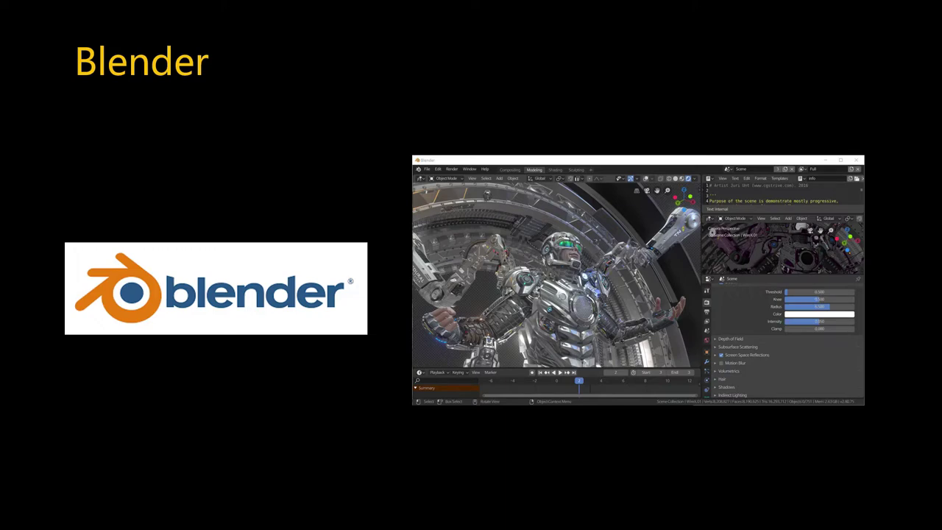
Step: Advance past the Blender slide to the glTF slide
key(Right)
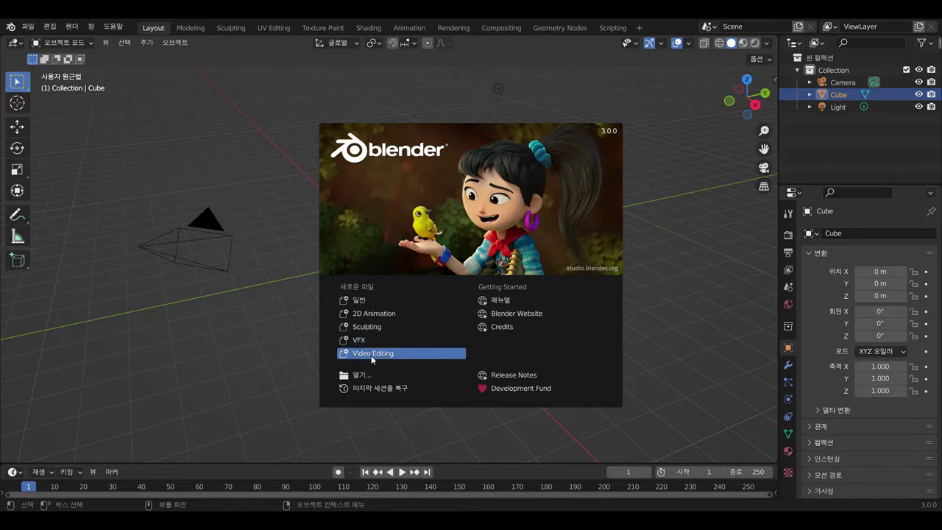
Step: Close the splash screen and delete the default camera and light
click(365, 301)
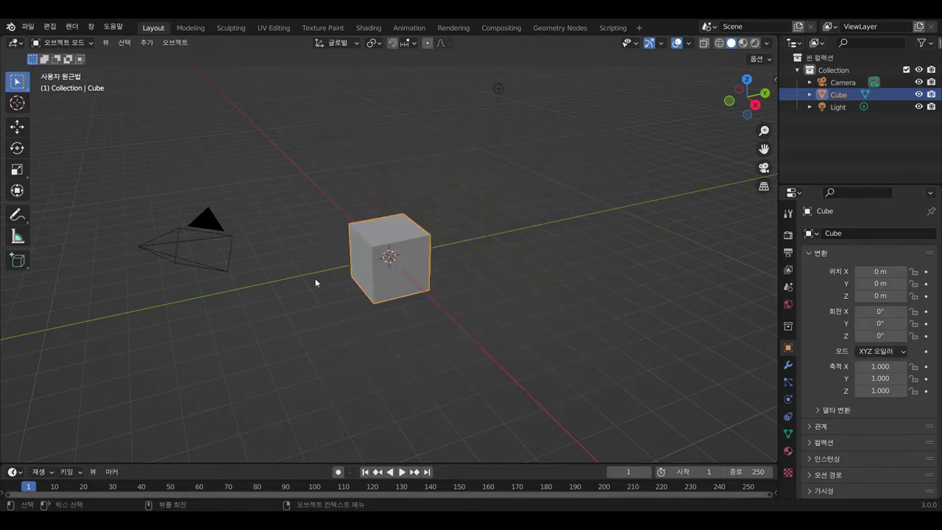
drag(113, 180, 261, 302)
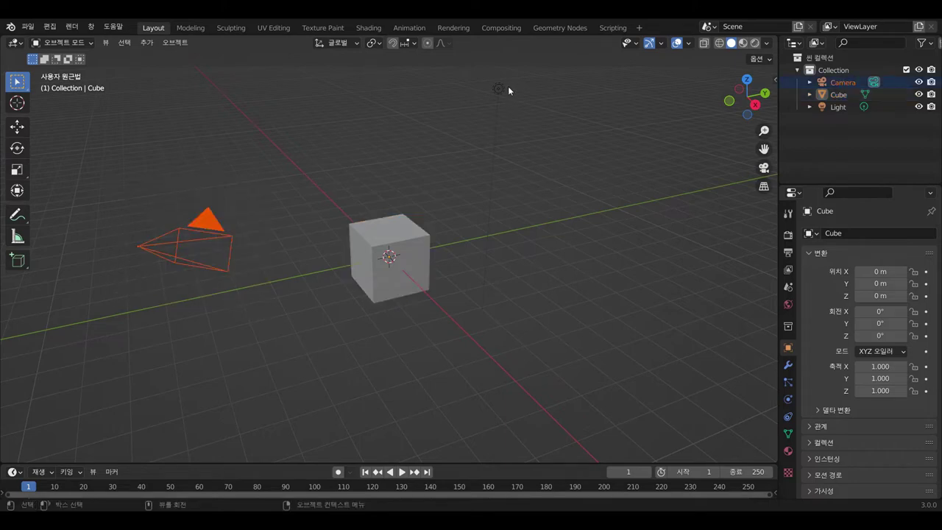
drag(427, 67, 564, 122)
drag(308, 188, 526, 345)
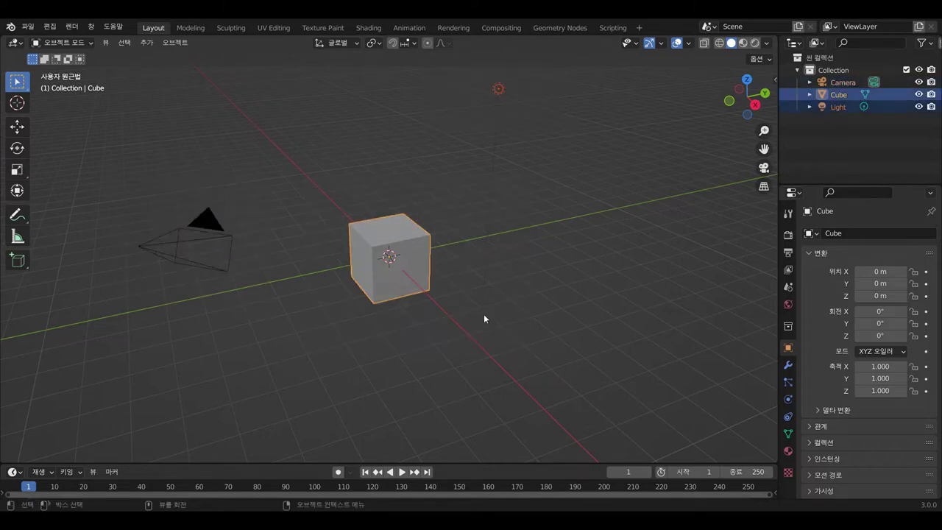
drag(120, 177, 271, 338)
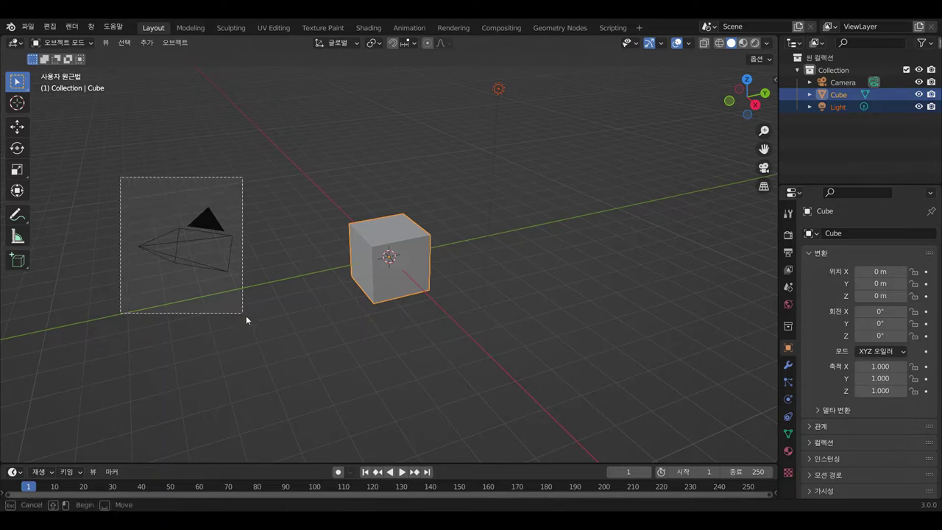
shift+drag(456, 86, 547, 106)
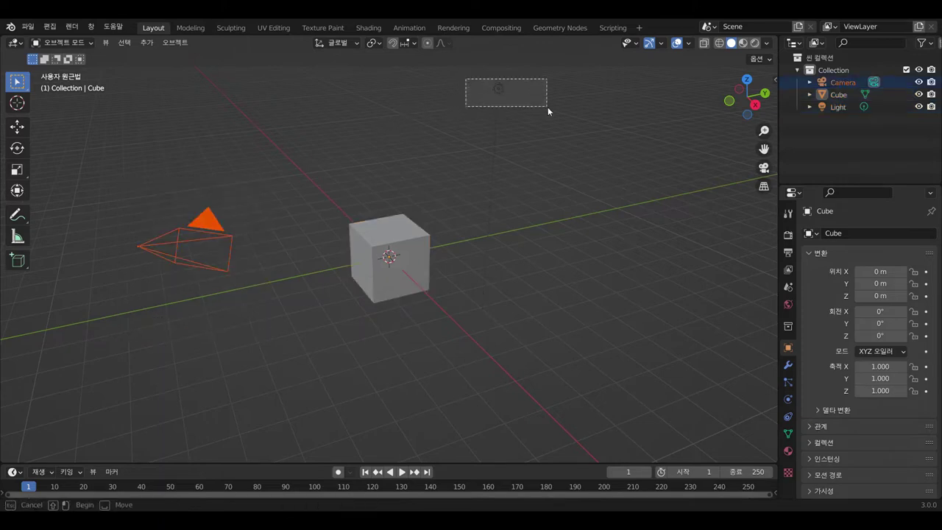
key(Delete)
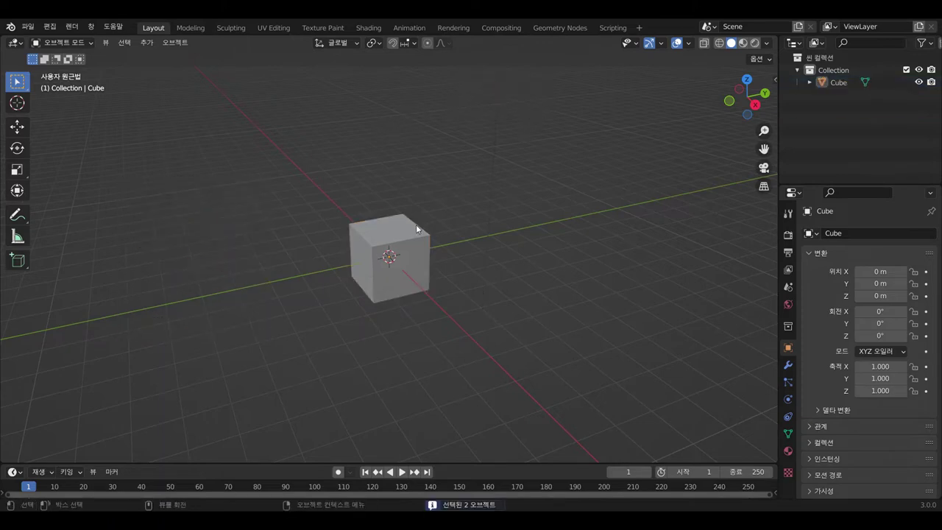
Step: Try moving the cube along its axes with the Move gizmo, undoing the moves
click(416, 224)
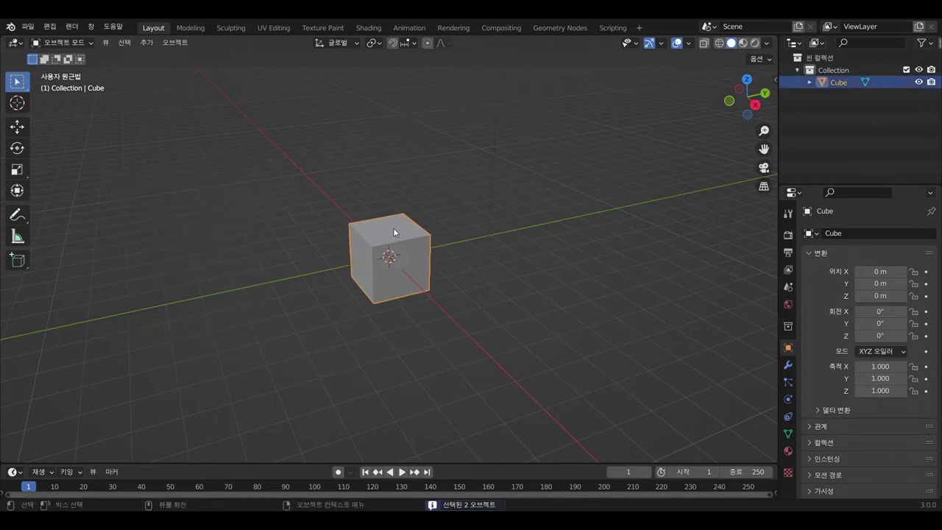
click(17, 127)
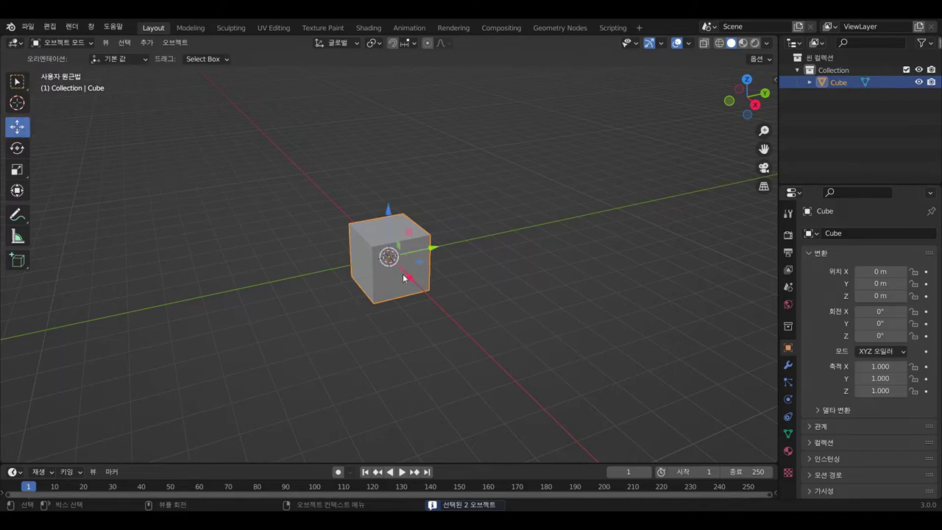
drag(405, 275, 409, 279)
drag(395, 221, 395, 212)
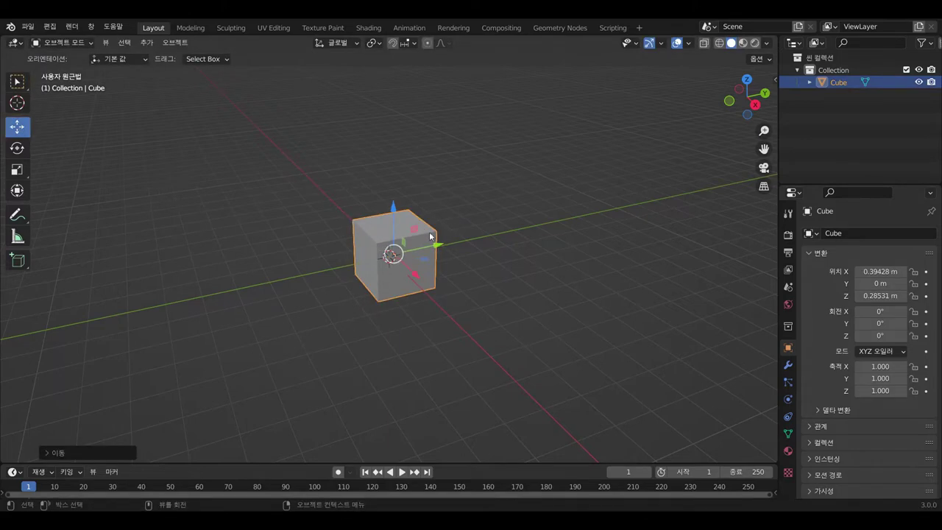
drag(437, 245, 461, 238)
key(ctrl+z)
key(ctrl+z)
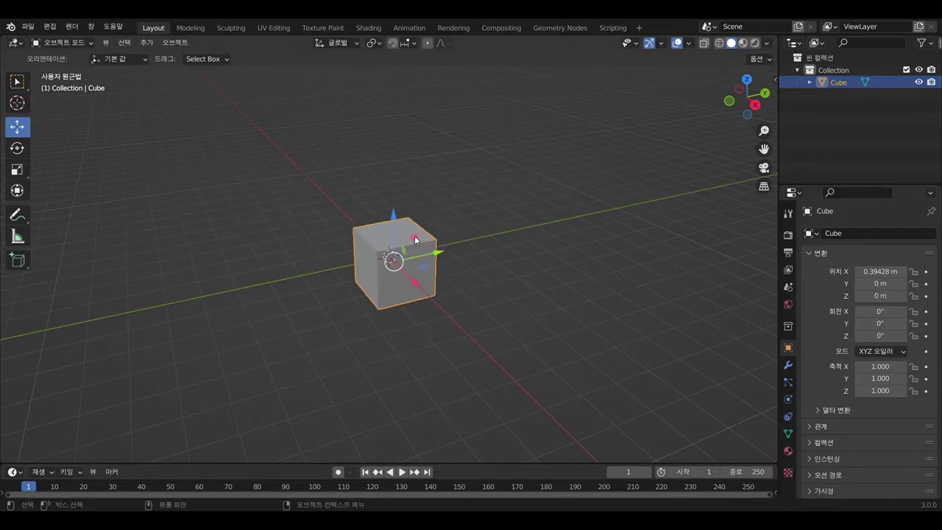
drag(414, 240, 434, 252)
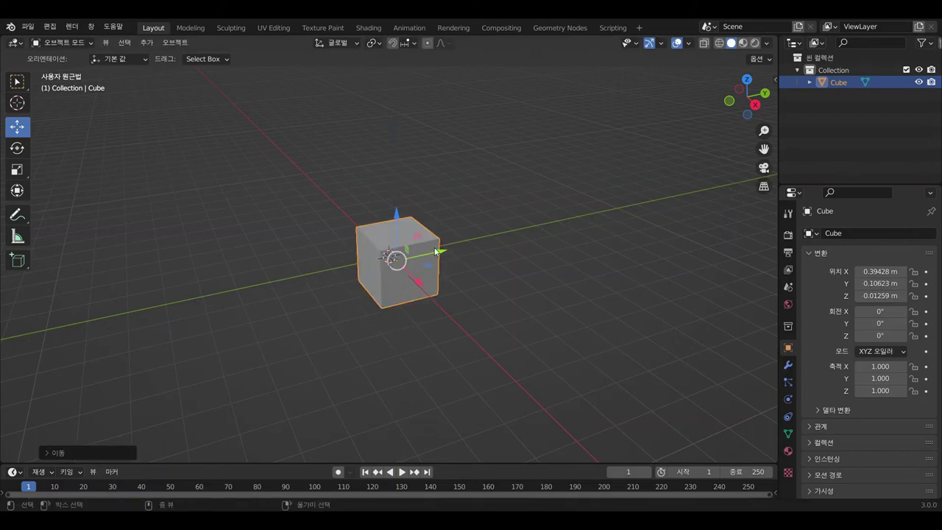
key(ctrl+z)
Step: Rotate the cube with the Rotate tool, setting the angle to exactly 90°
click(23, 149)
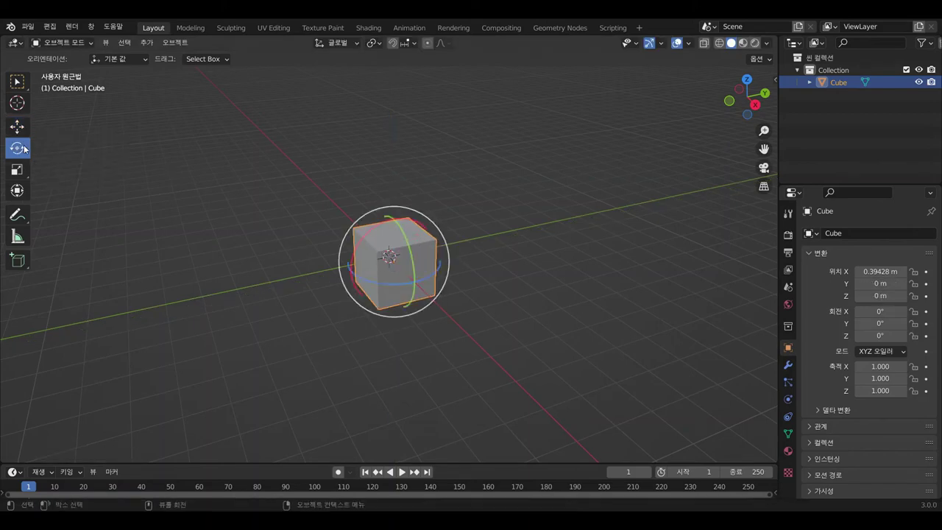
drag(410, 253, 418, 266)
click(80, 453)
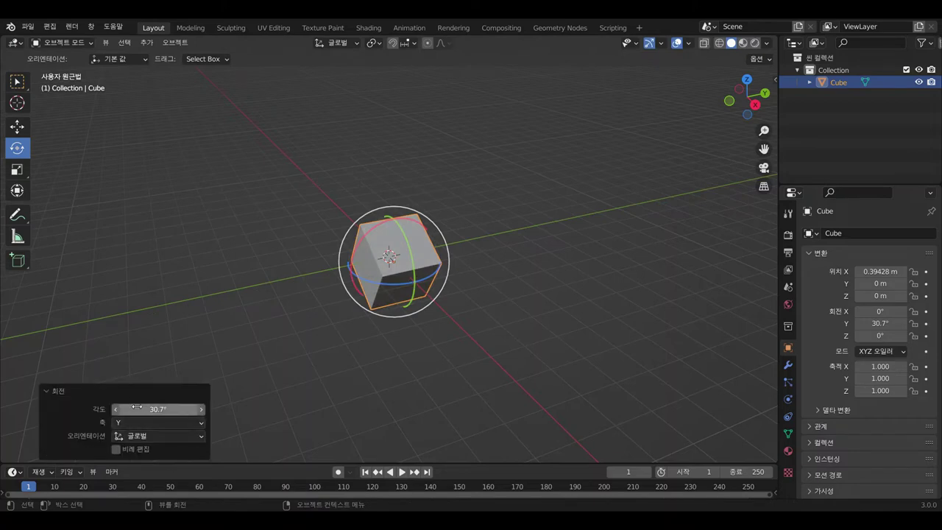
click(169, 409)
text(90)
key(Return)
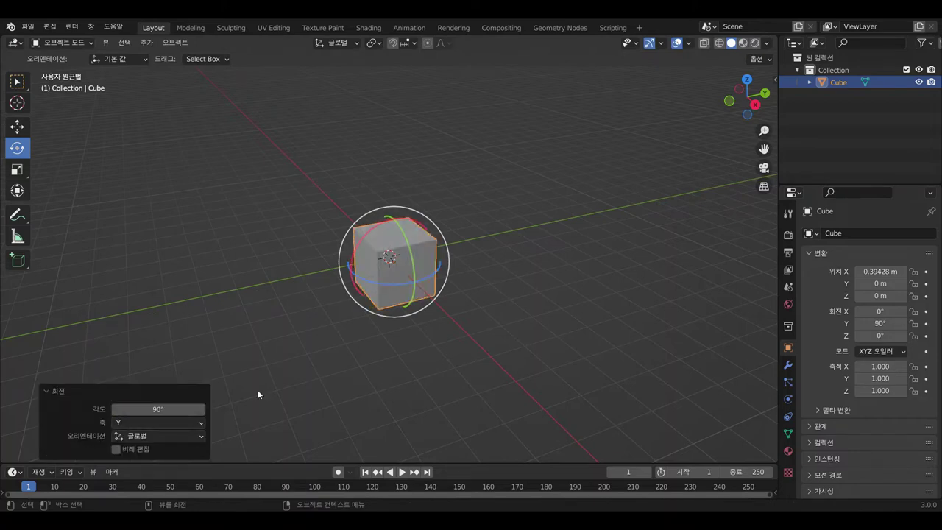
click(270, 341)
key(a)
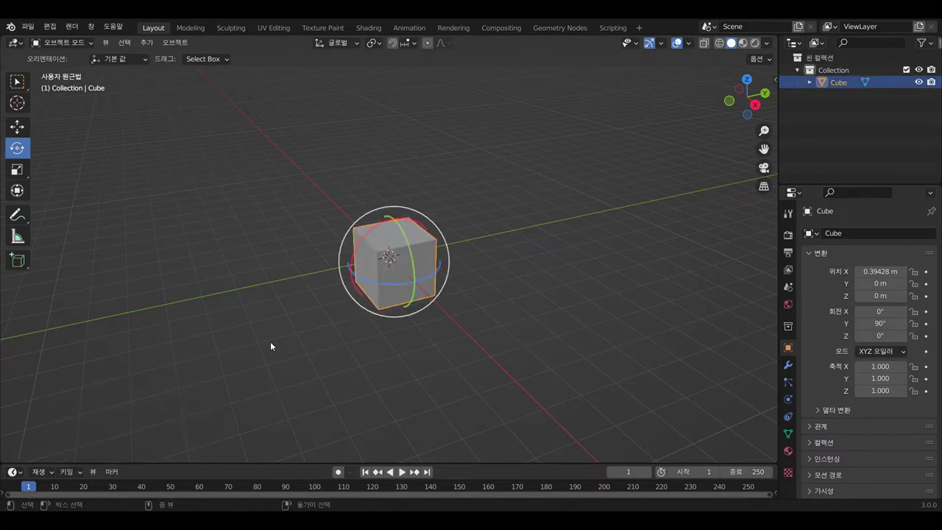
Step: Experiment with scaling the cube into a flat slab, then undo and reselect it
click(18, 173)
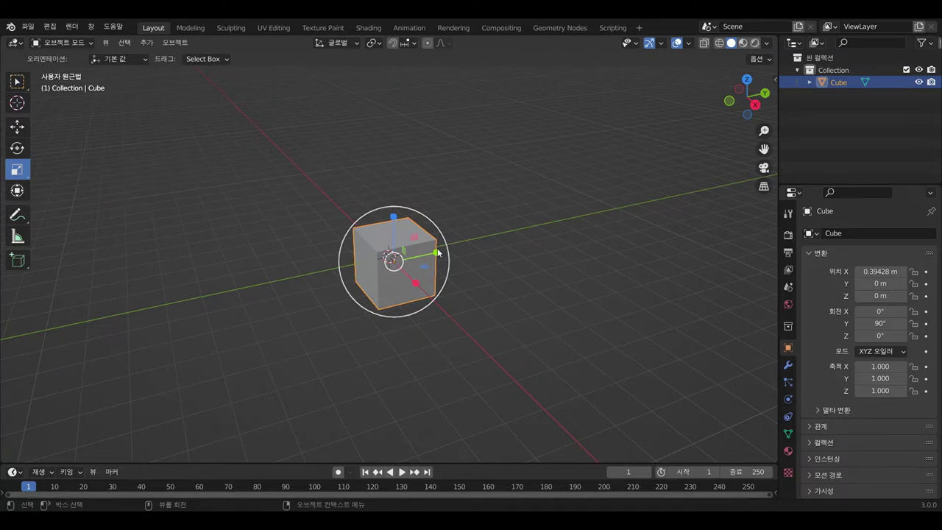
mouse_move(436, 254)
mouse_down()
mouse_move(521, 247)
mouse_move(471, 249)
mouse_up()
right_click(402, 225)
drag(396, 221, 398, 200)
right_click(398, 200)
drag(419, 277, 551, 315)
click(425, 272)
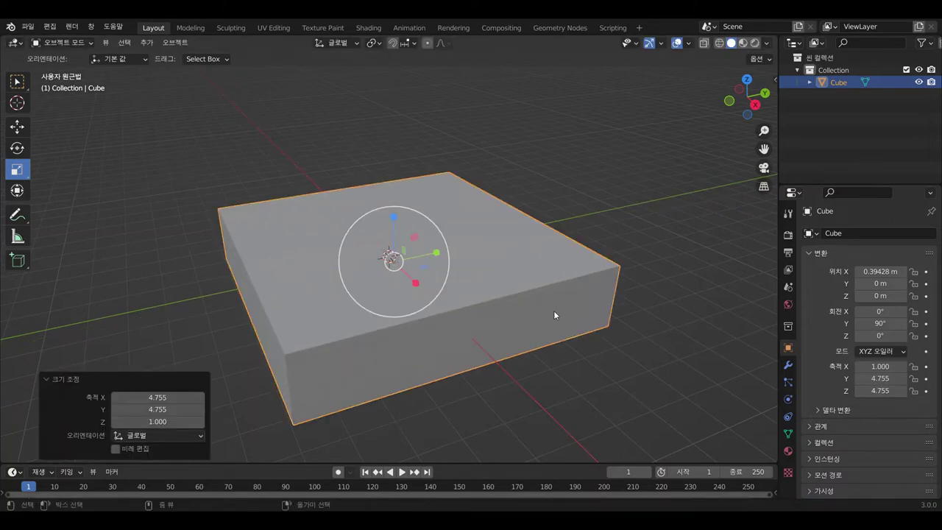
key(ctrl+z)
click(507, 250)
drag(322, 170, 475, 309)
Step: Delete the cube and view the scene from top, side and back via the gizmo
key(Delete)
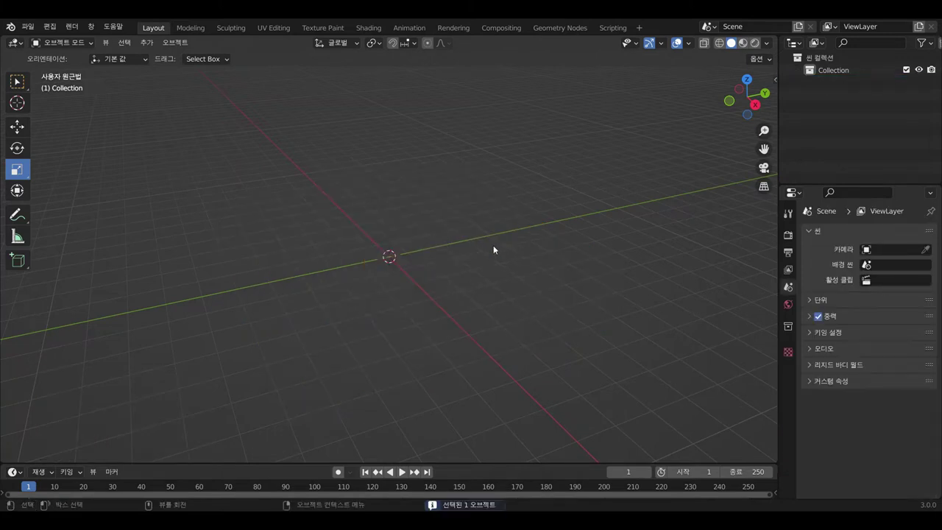
click(745, 78)
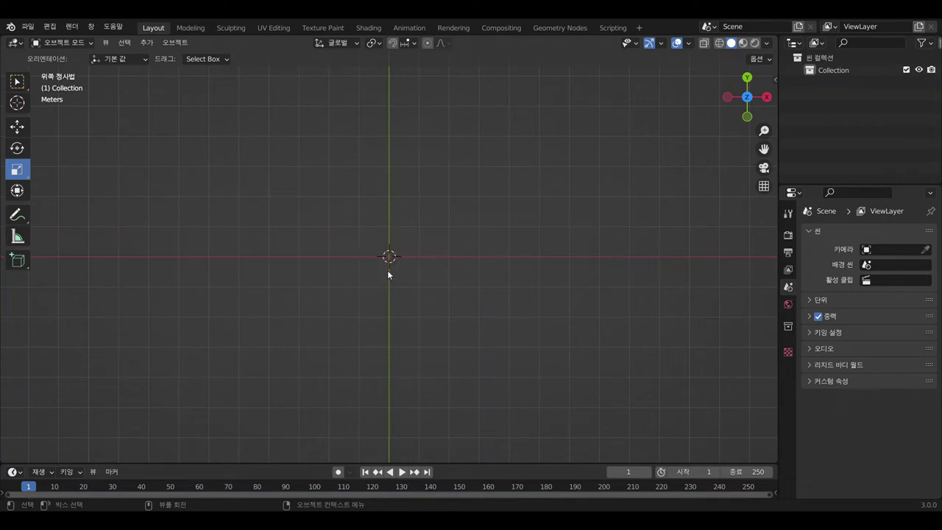
click(766, 97)
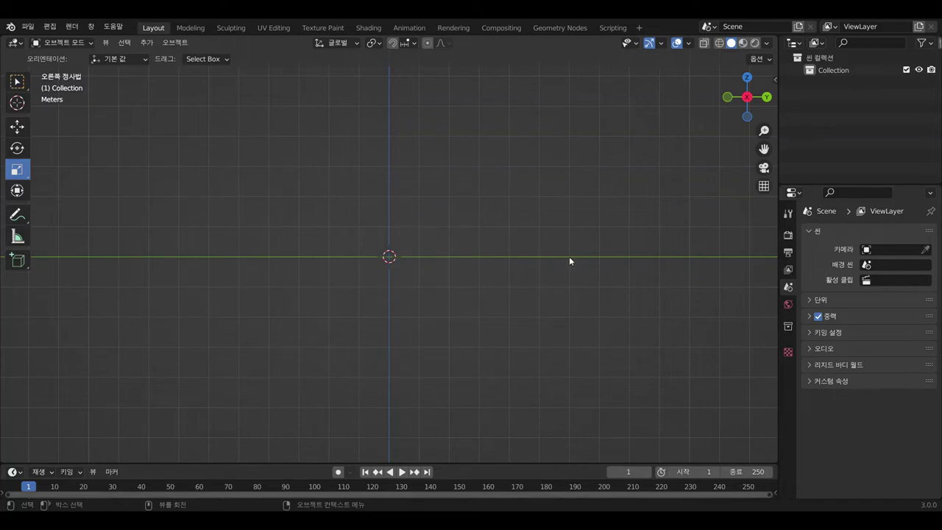
click(766, 97)
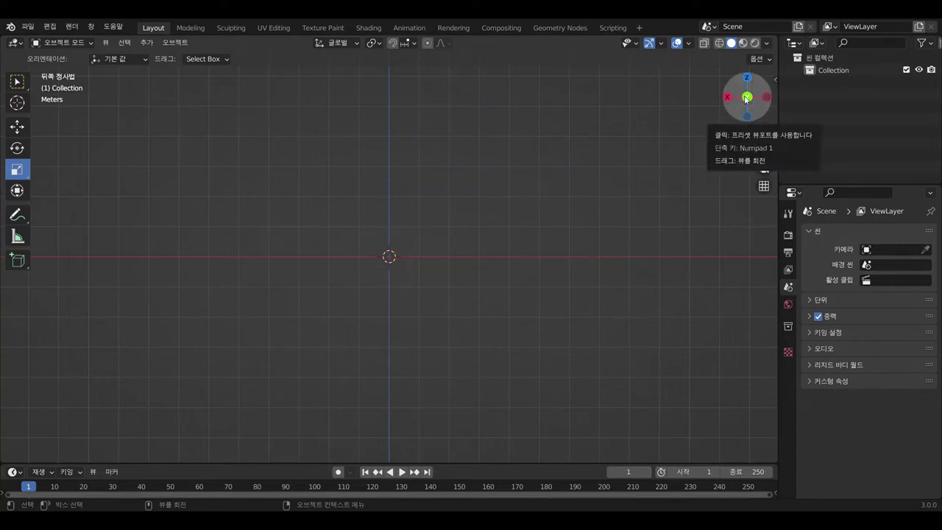
Step: Switch to top, right and back views with numpad keys and zoom in to a 10 cm grid
key(KP_7)
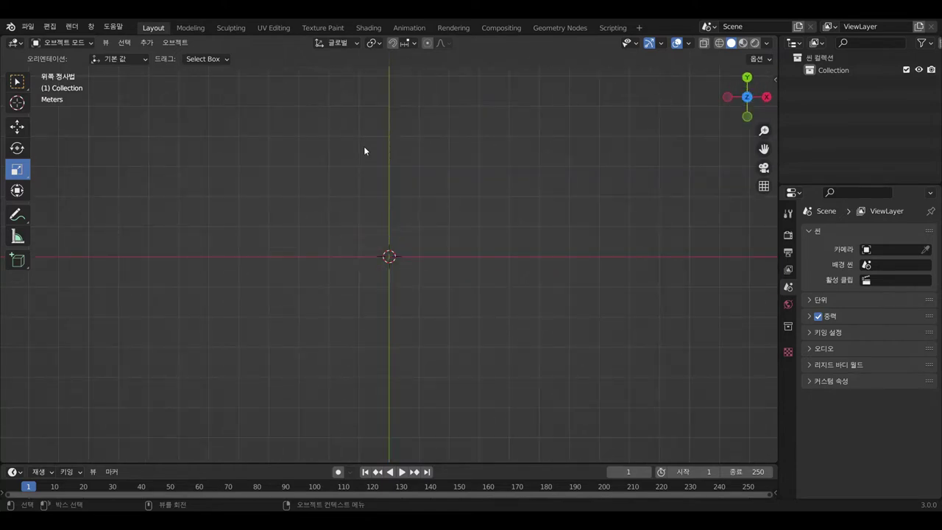
key(KP_3)
key(ctrl+KP_1)
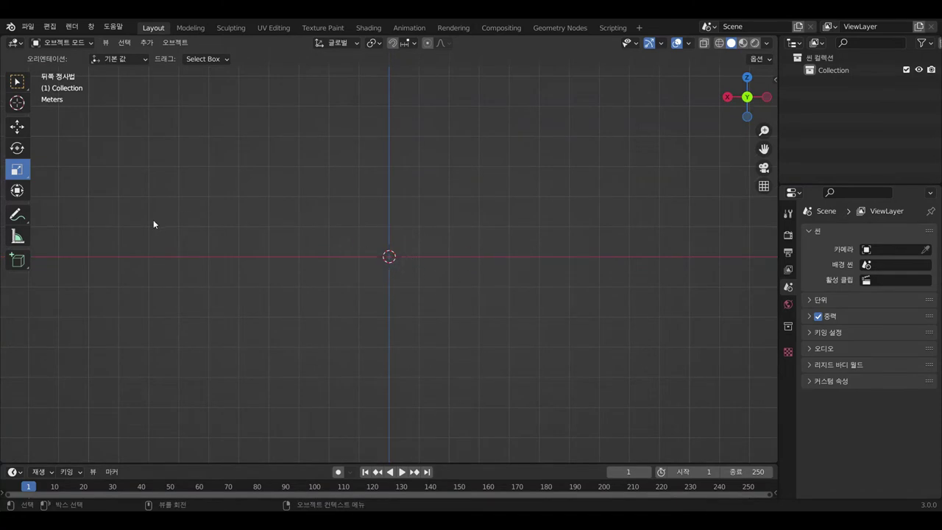
scroll(513, 355, up, 8)
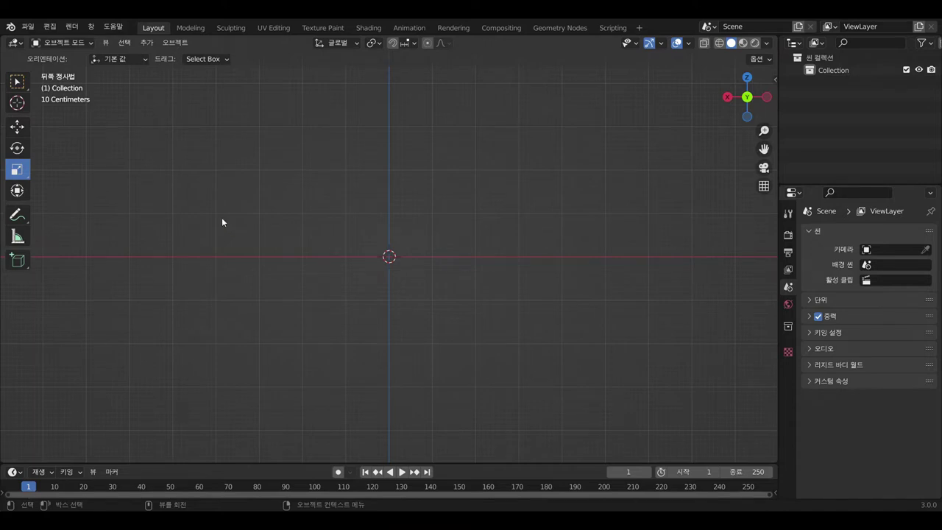
Step: Add a cylinder with 64 vertices at the origin
key(shift+a)
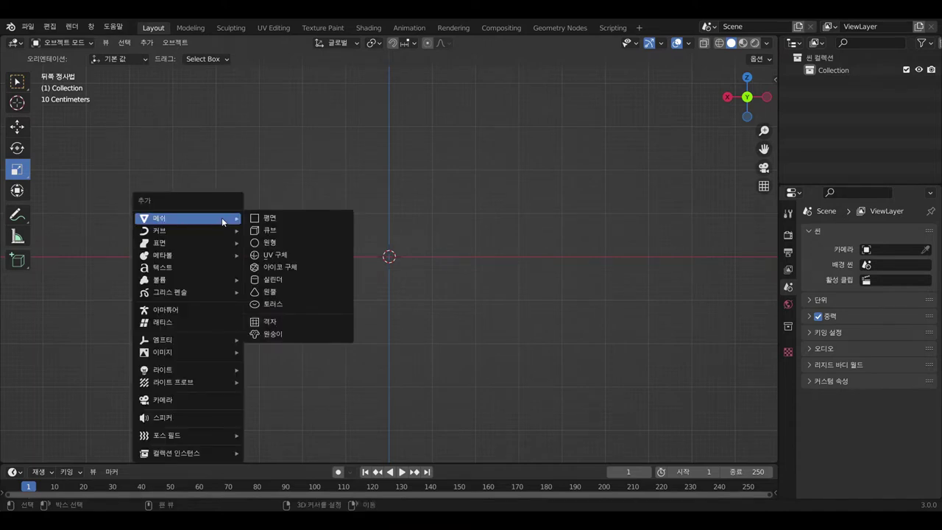
click(266, 283)
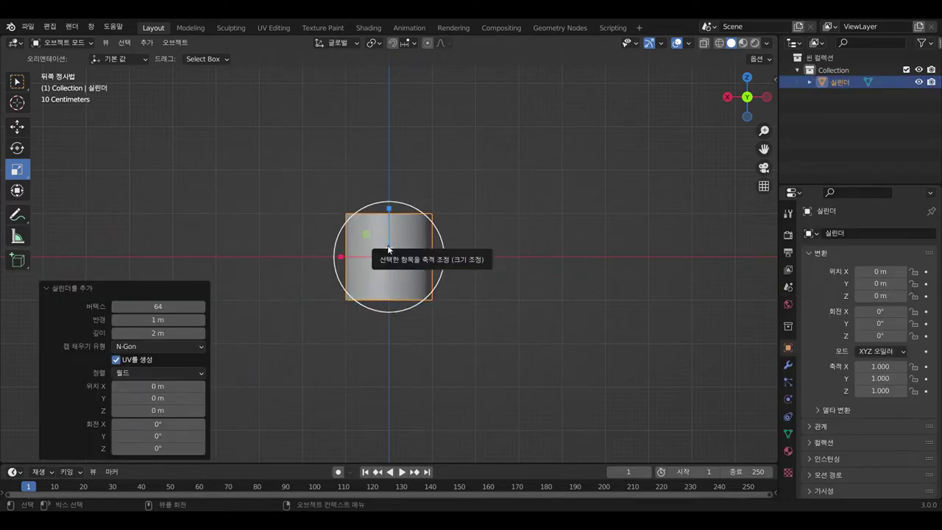
click(158, 307)
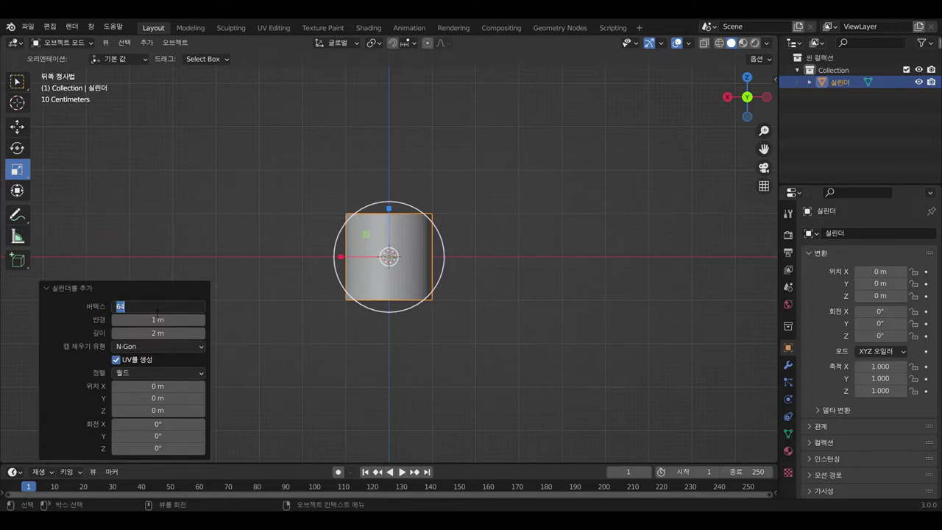
key(Return)
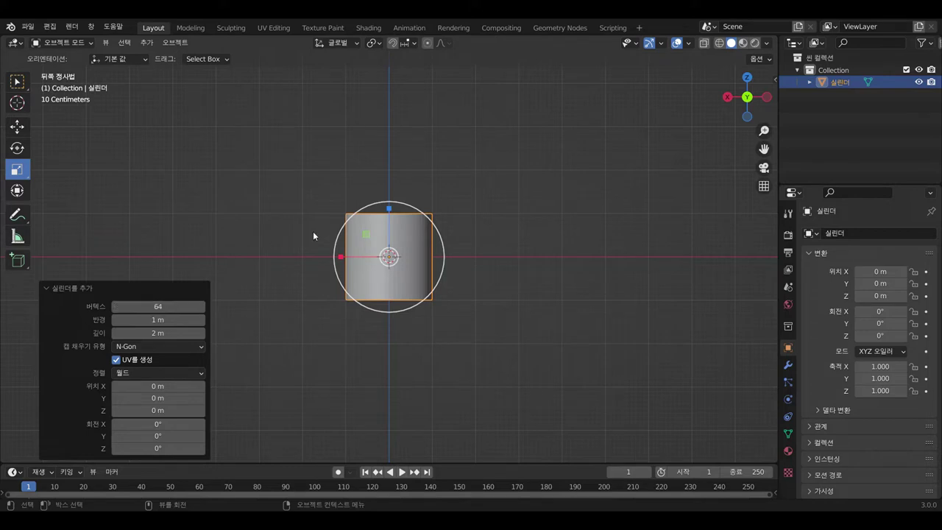
Step: Deselect the cylinder, pan the view, and bring up the Add menu
click(280, 243)
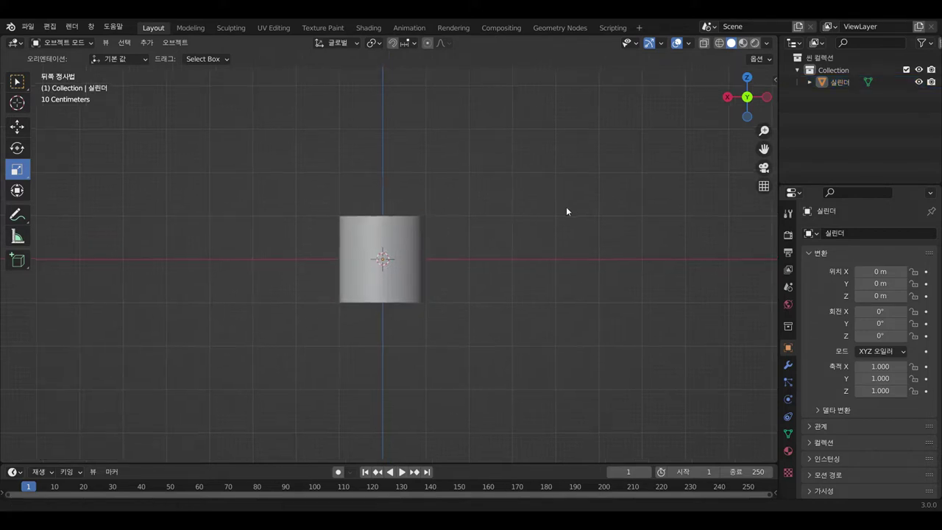
shift+middle_drag(574, 208, 453, 234)
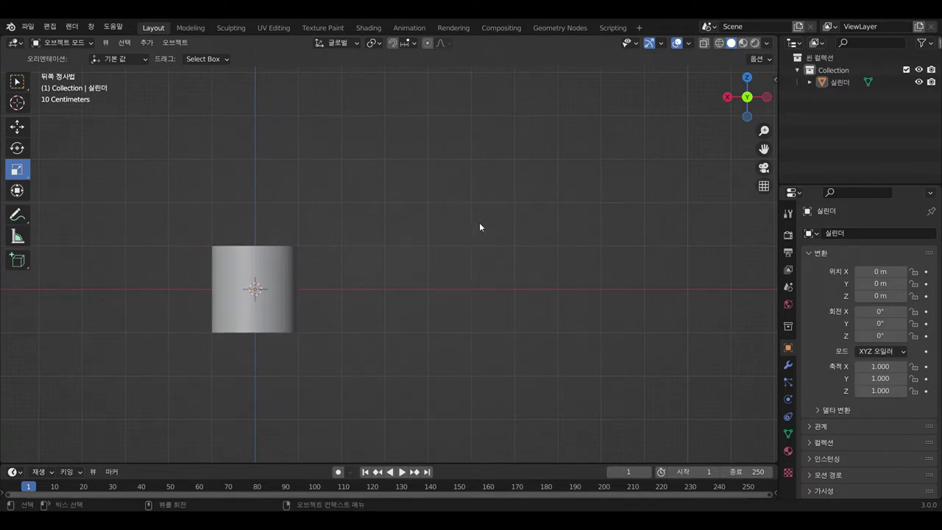
mouse_move(456, 239)
shift+middle_down()
mouse_move(504, 224)
mouse_move(428, 225)
mouse_move(432, 249)
mouse_move(388, 216)
mouse_move(399, 217)
shift+middle_up()
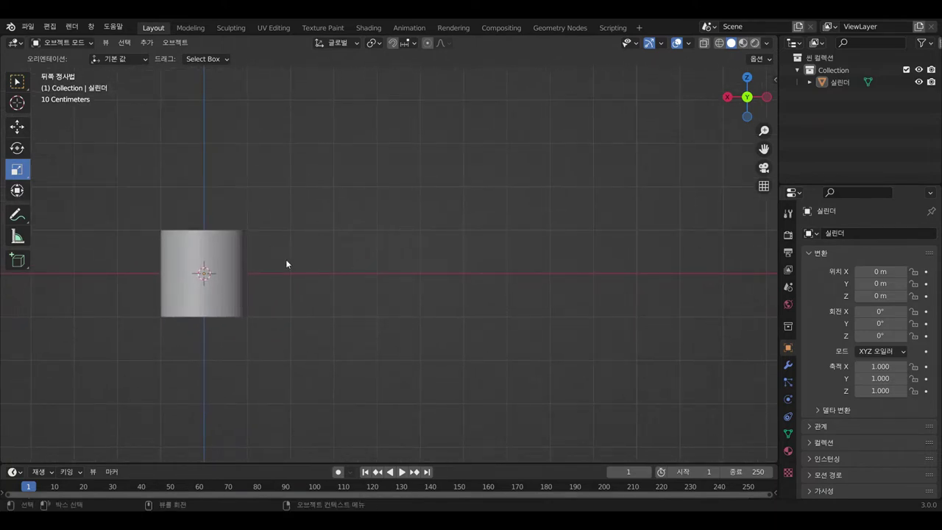
key(shift+a)
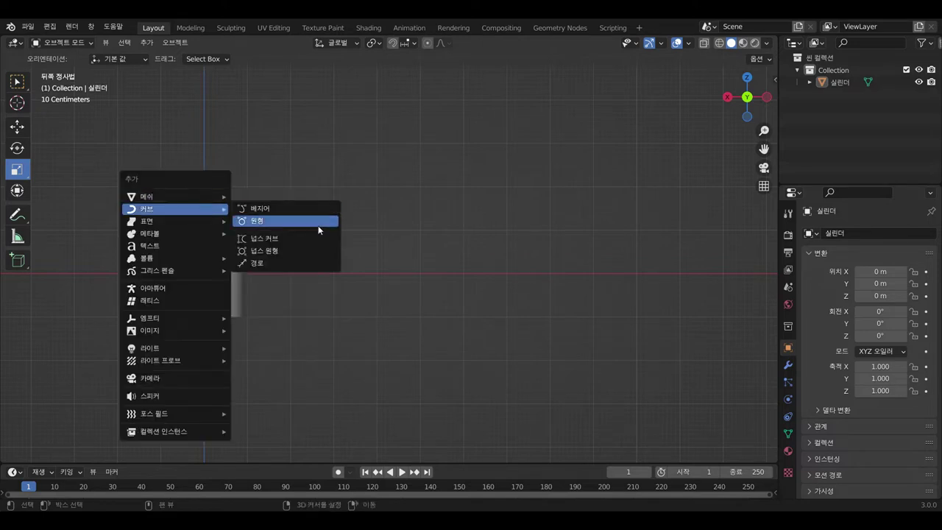
Step: Add a Bezier circle and move it along X to -3.0148 m beside the cylinder
click(289, 226)
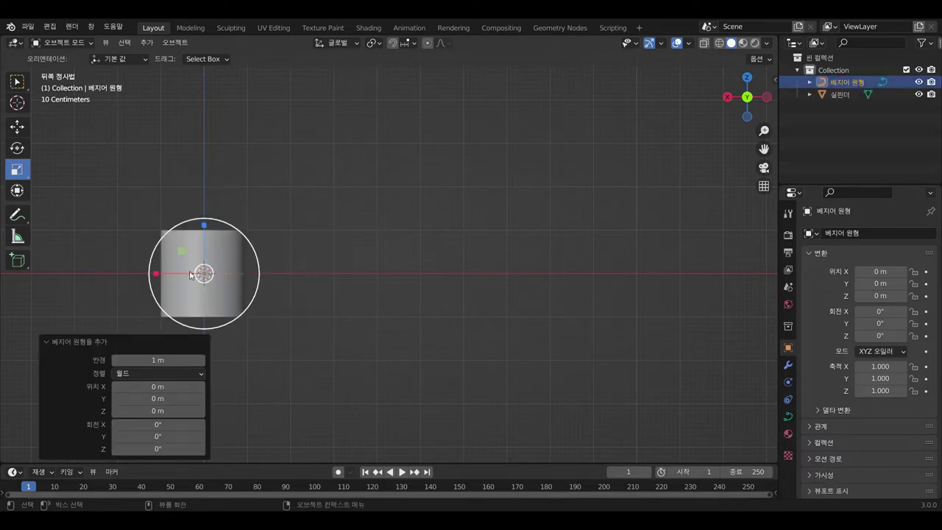
shift+middle_drag(204, 273, 202, 278)
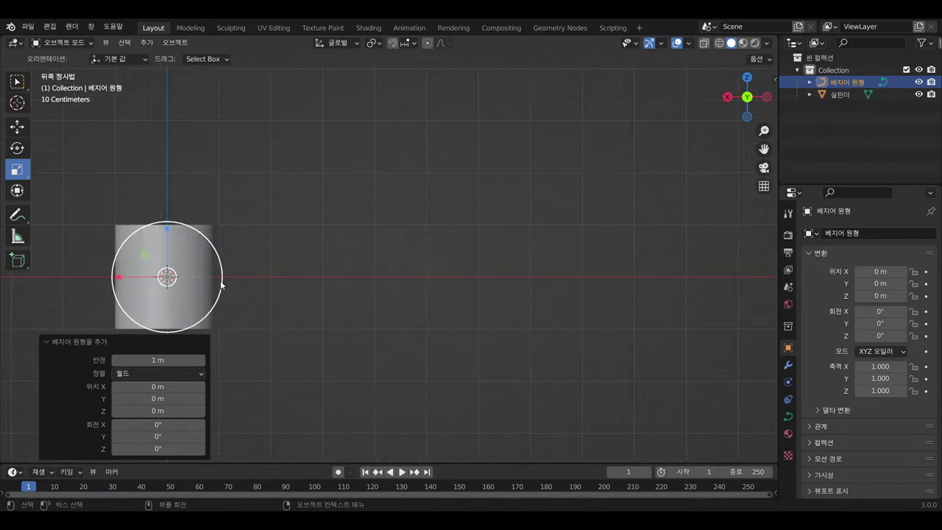
shift+middle_drag(285, 254, 483, 243)
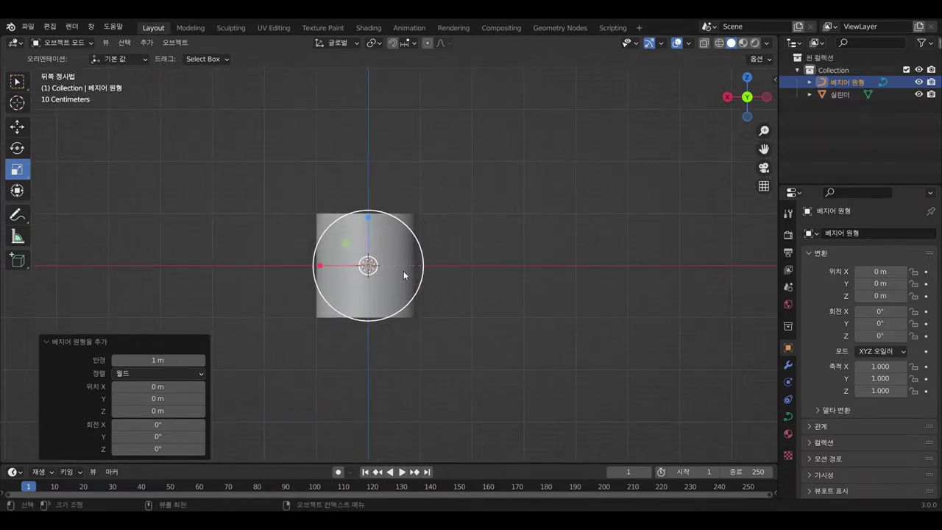
shift+middle_drag(552, 255, 426, 258)
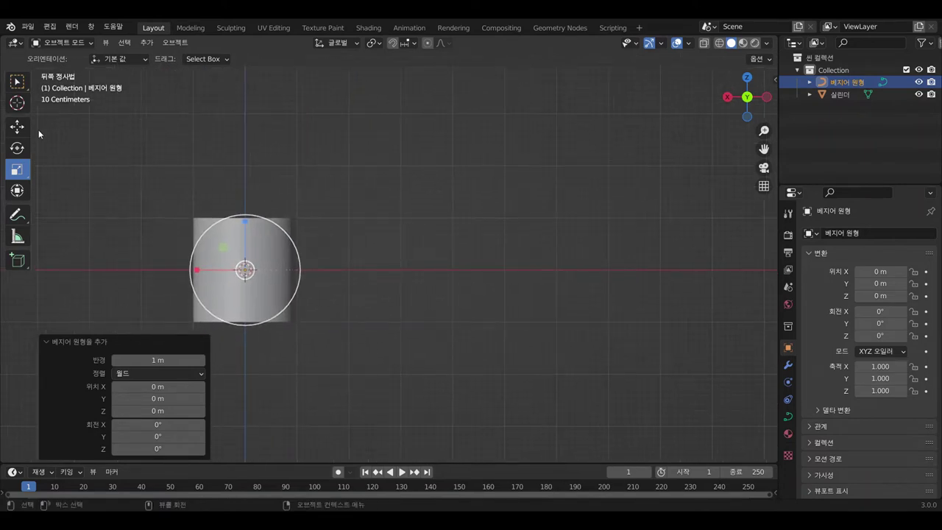
click(17, 126)
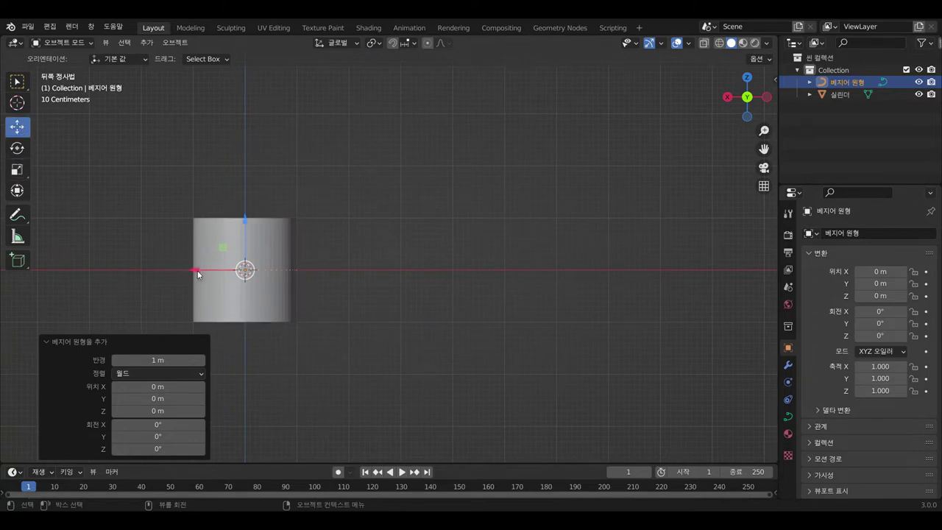
drag(197, 270, 354, 283)
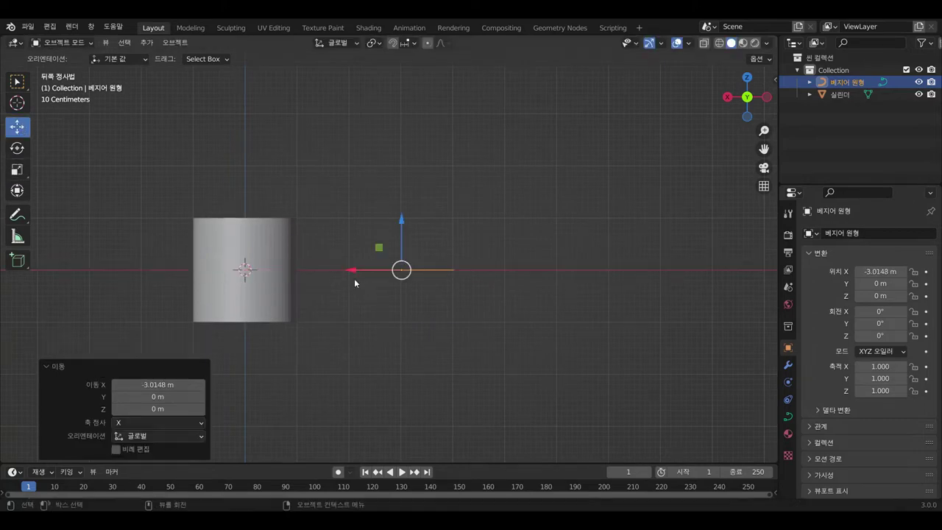
middle_drag(497, 236, 475, 265)
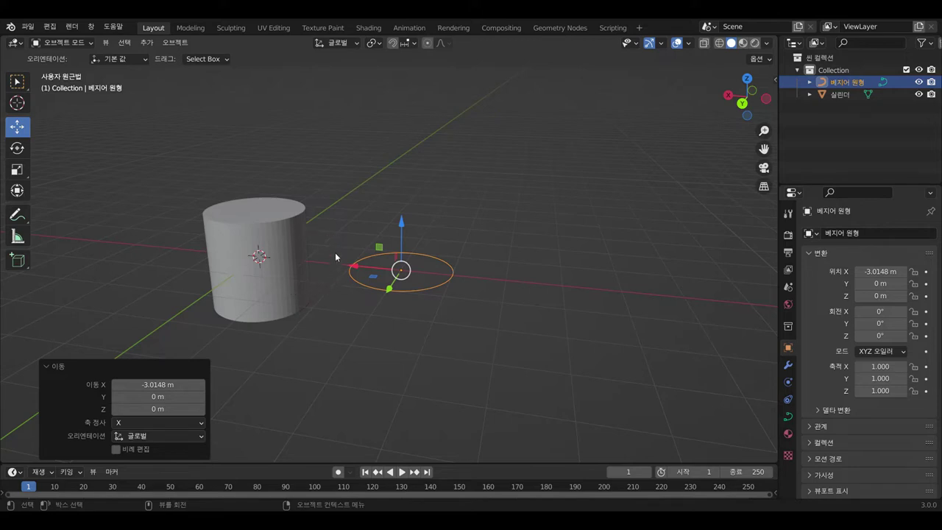
Step: Rotate the Bezier circle exactly 90° about X so it stands upright
click(17, 148)
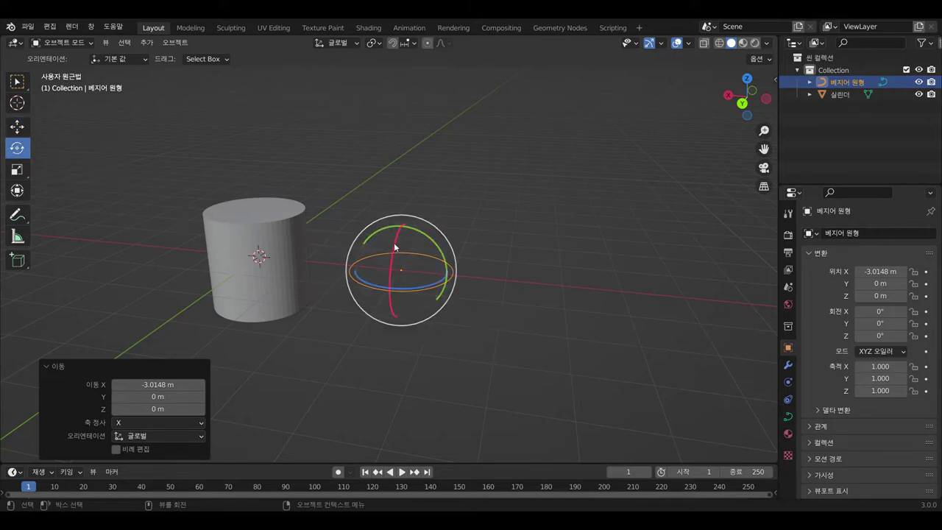
drag(396, 246, 388, 275)
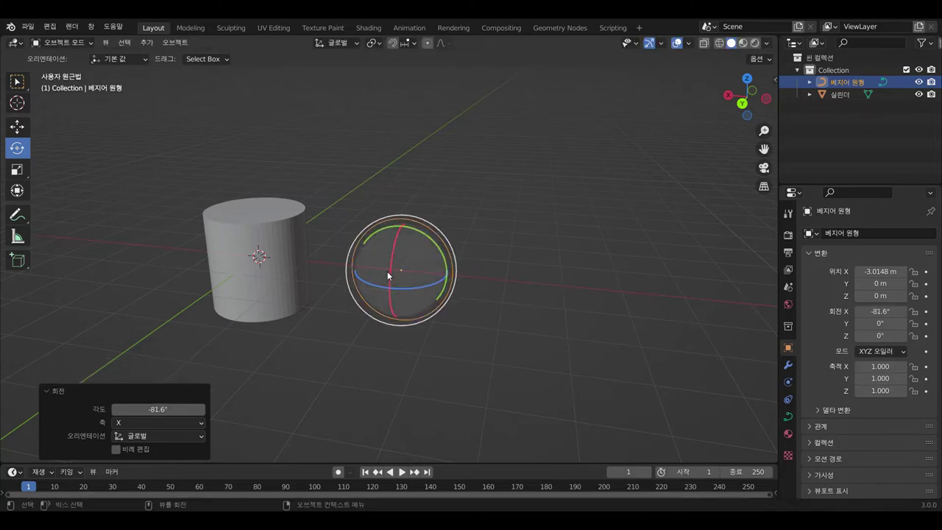
click(163, 410)
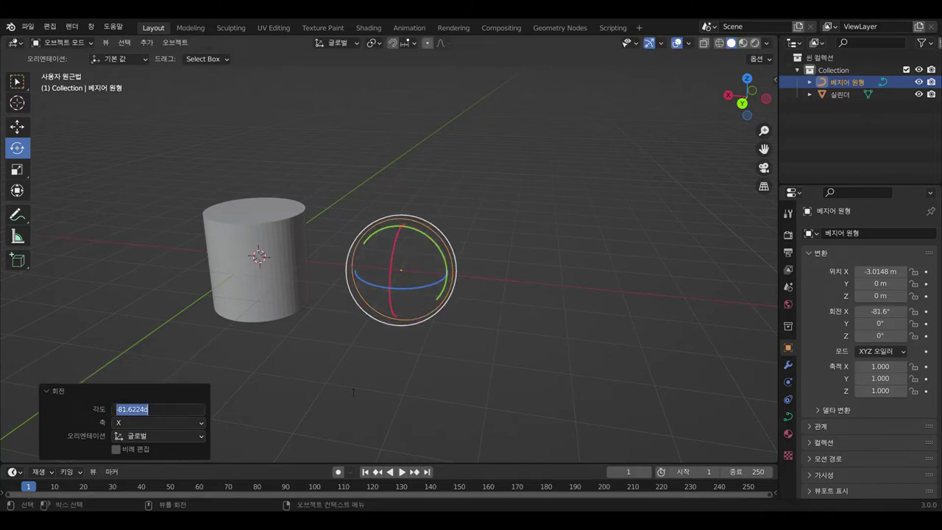
text(90)
key(Return)
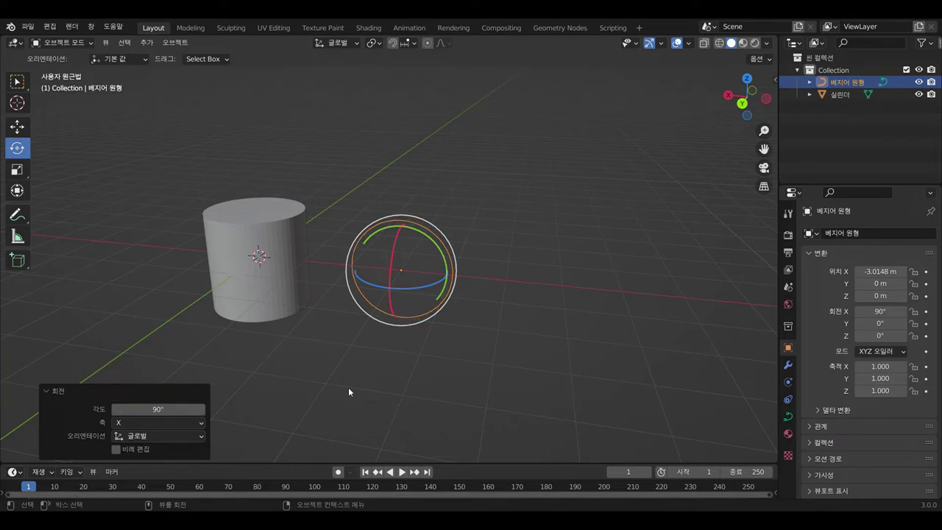
click(493, 333)
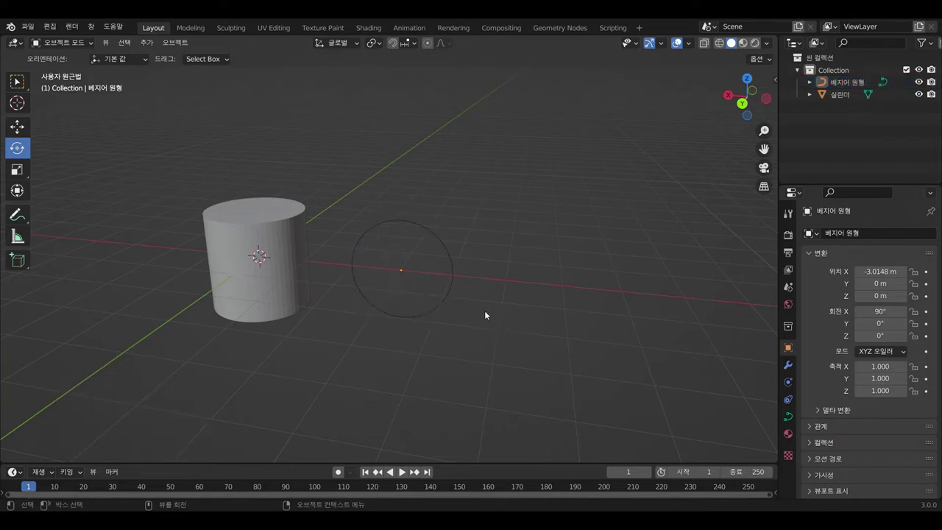
Step: Duplicate the Bezier circle to its right, scale the copy to about 0.33, and reselect the original
key(ctrl+KP_1)
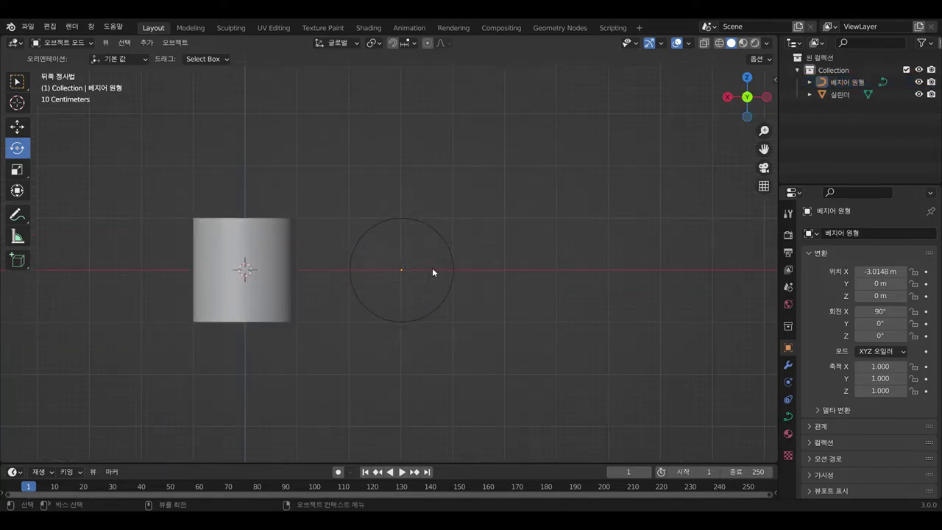
drag(337, 202, 513, 367)
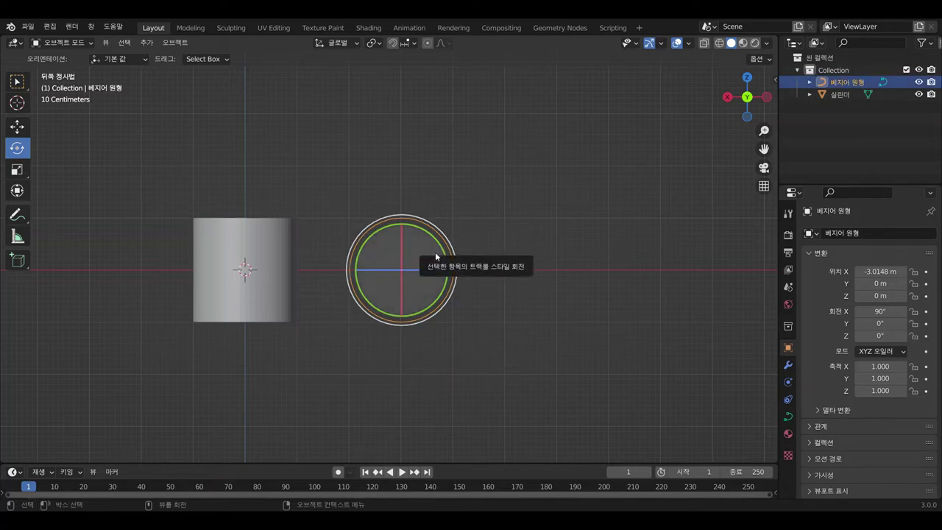
key(shift+d)
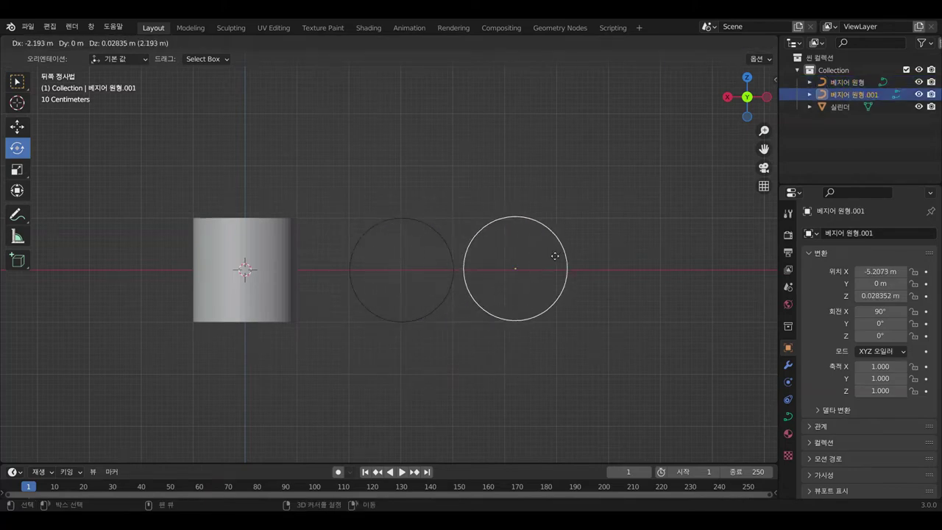
click(558, 257)
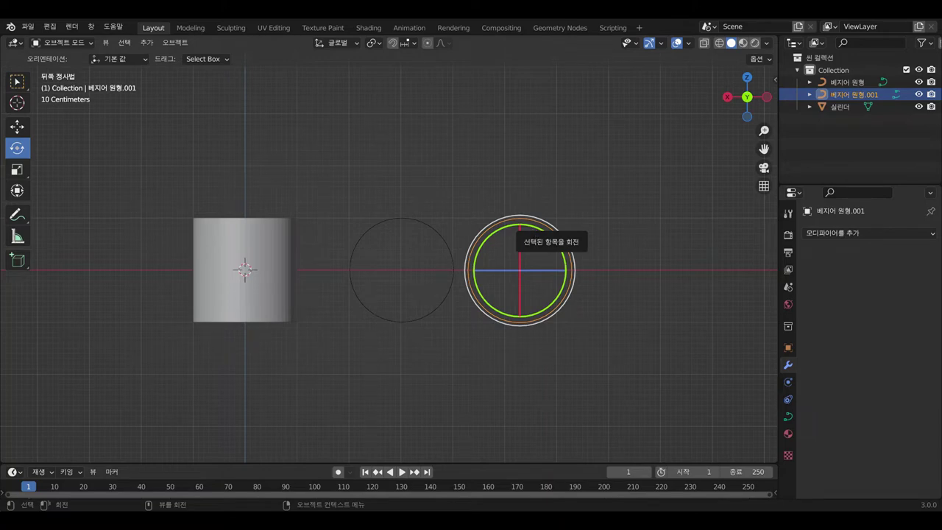
key(s)
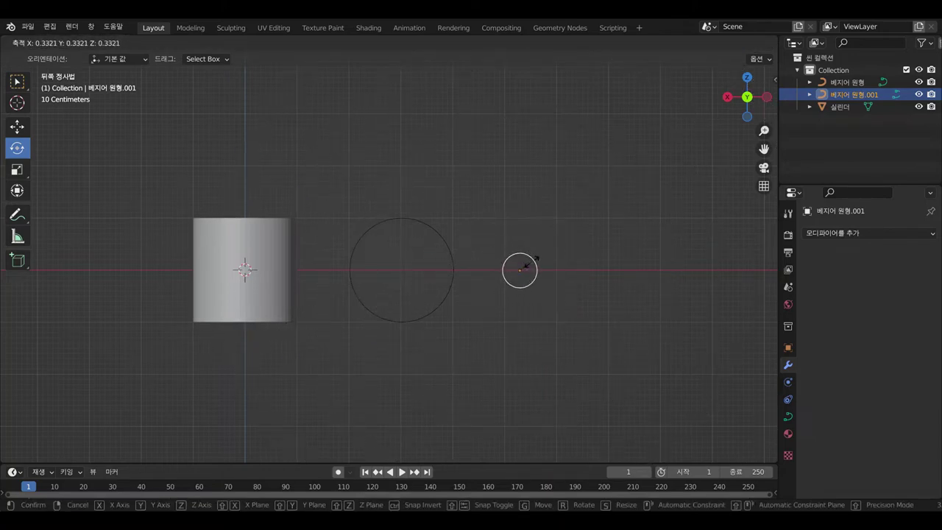
click(528, 264)
click(429, 162)
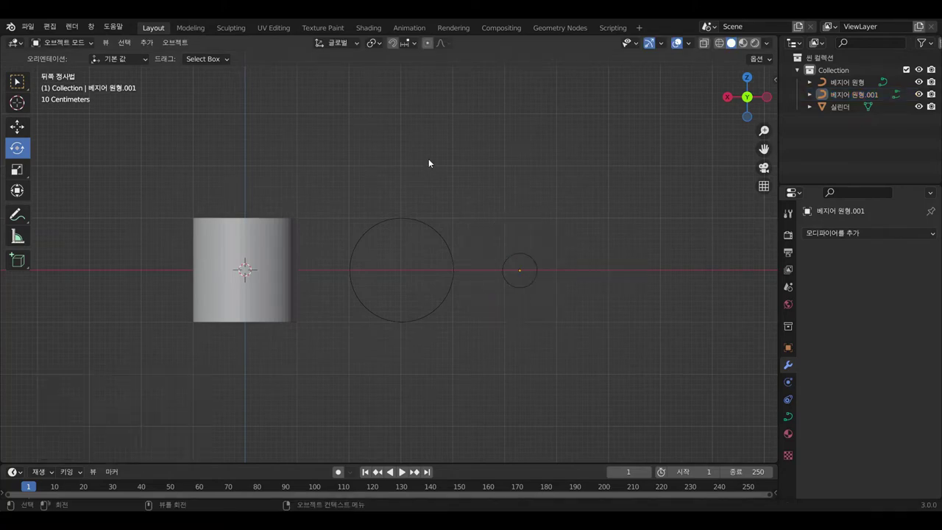
click(423, 224)
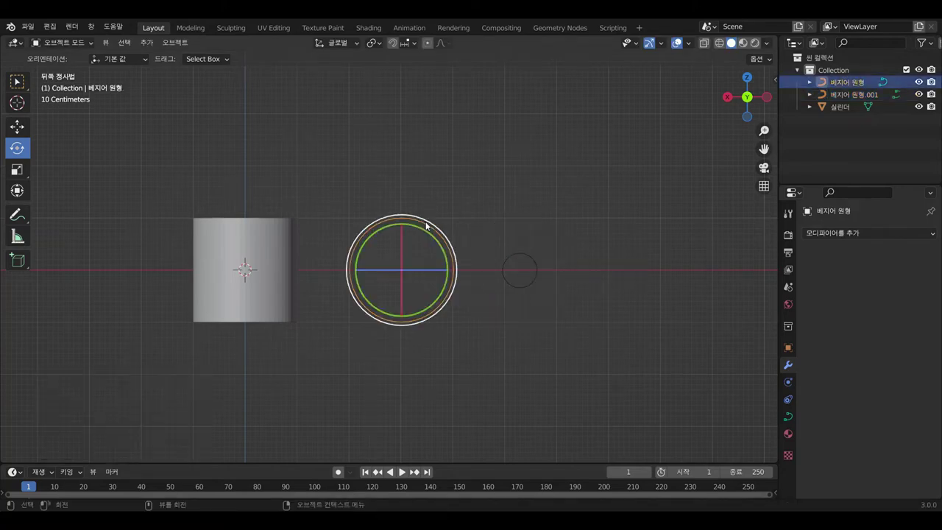
Step: Set the large circle's Bevel to Object, picking 베지어 원형.001 as the profile
click(785, 417)
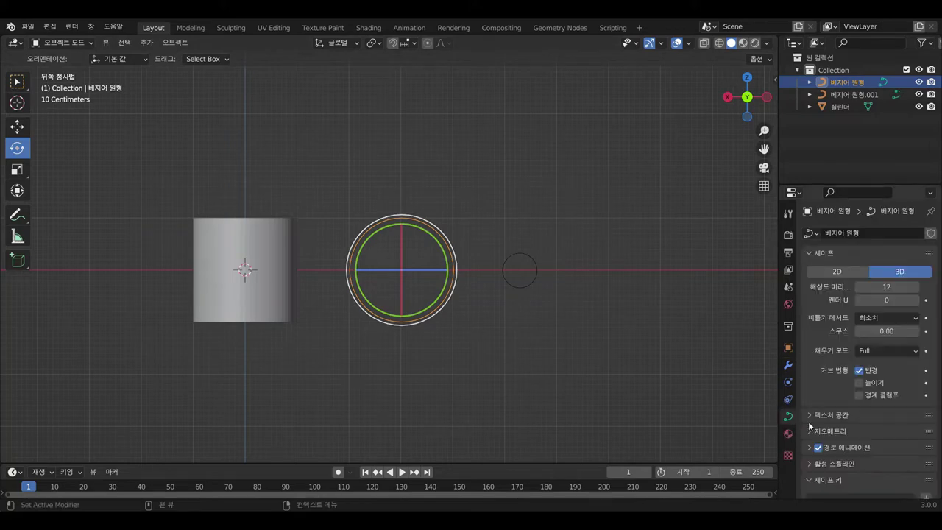
click(810, 431)
scroll(816, 378, down, 2)
scroll(817, 378, down, 3)
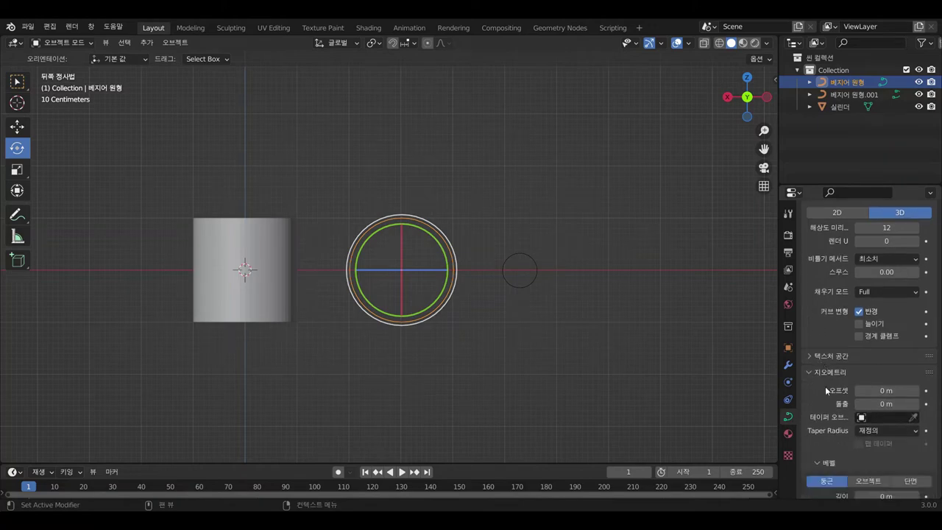
scroll(825, 386, down, 3)
click(824, 385)
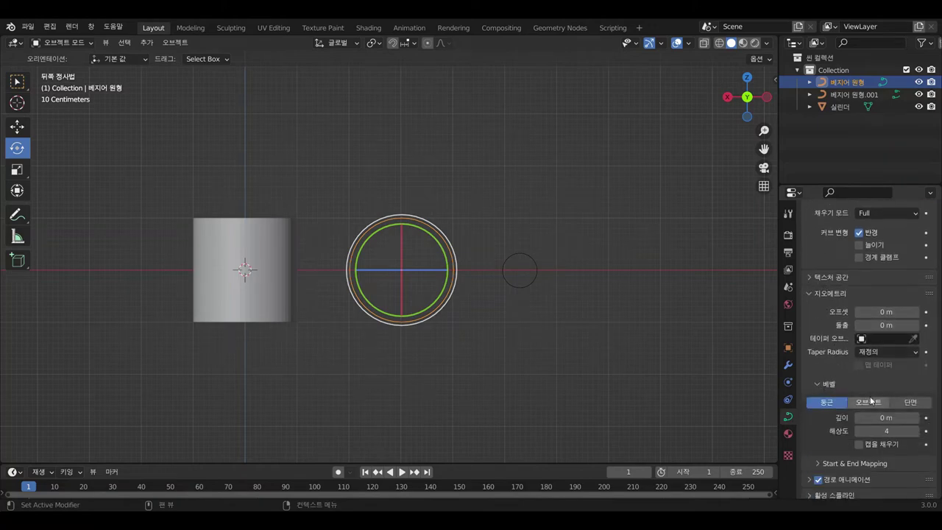
click(870, 401)
scroll(875, 402, down, 1)
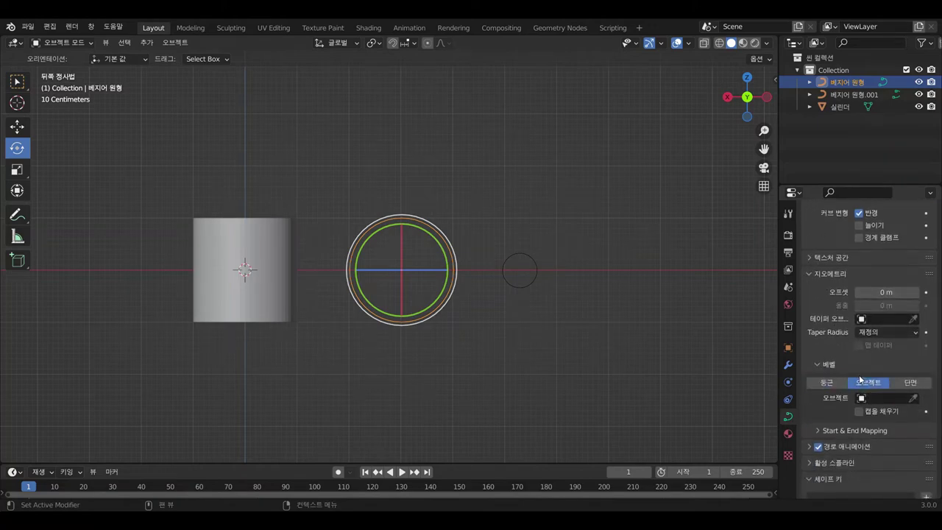
click(913, 398)
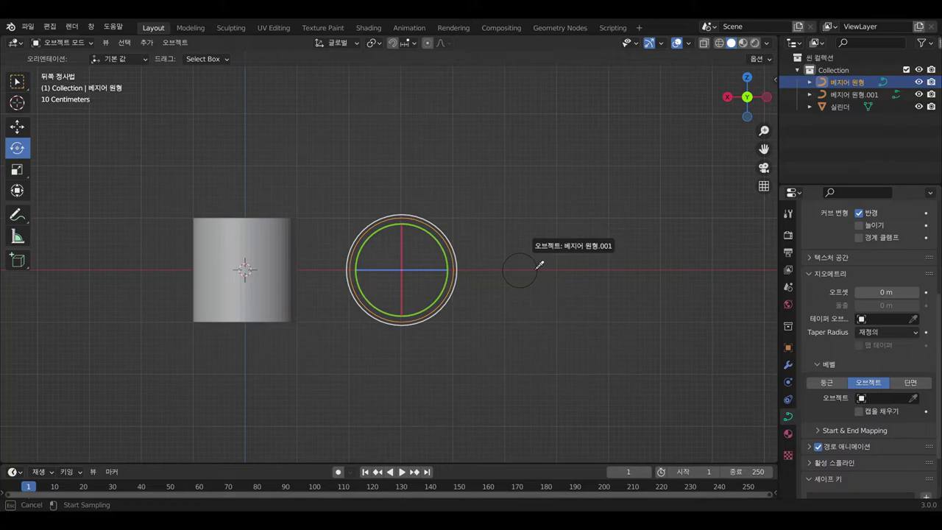
click(537, 267)
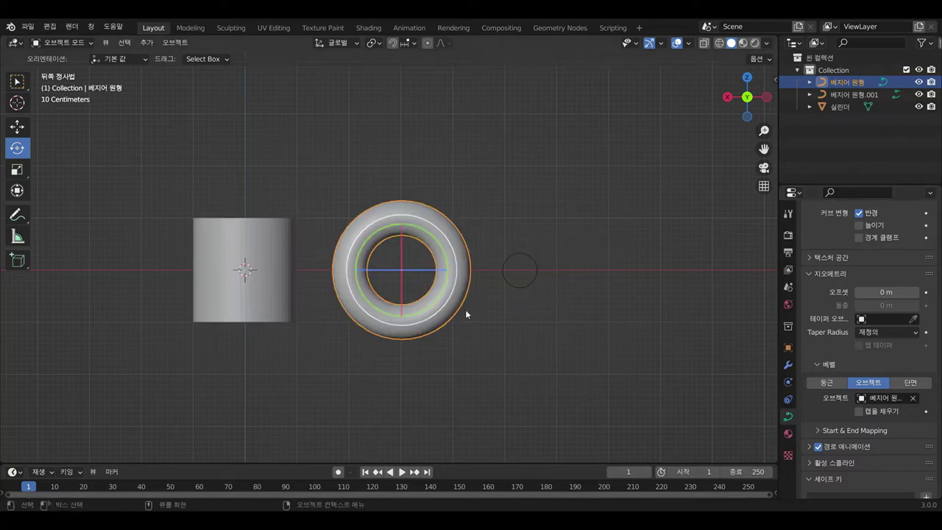
mouse_move(573, 225)
middle_down()
mouse_move(555, 247)
mouse_move(461, 299)
mouse_move(452, 316)
mouse_move(583, 255)
mouse_move(566, 232)
middle_up()
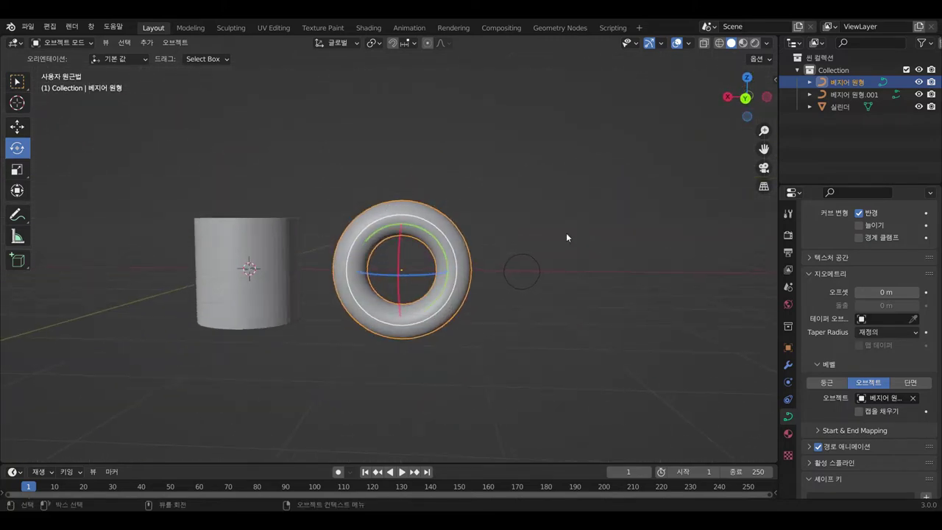
Step: Scale the small profile circle down to 0.331, then select the torus ring
key(b)
drag(518, 271, 537, 280)
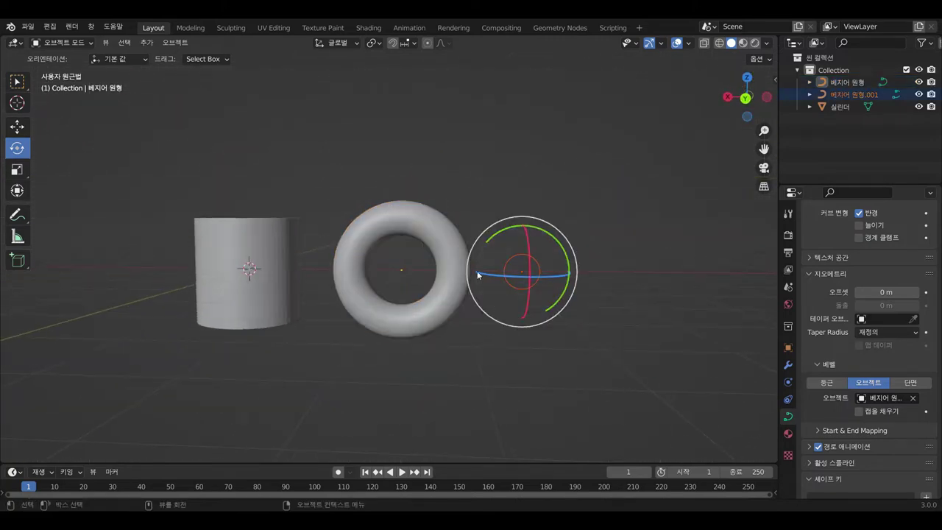
key(s)
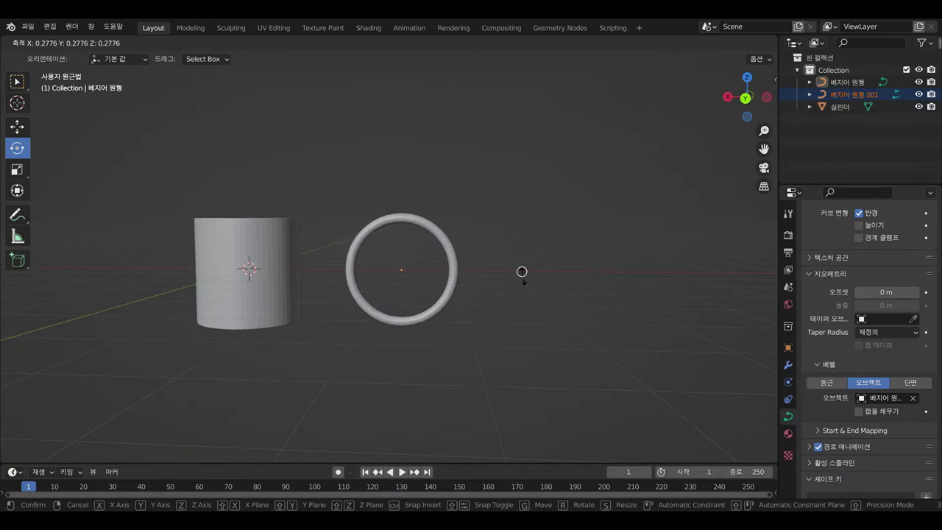
click(521, 272)
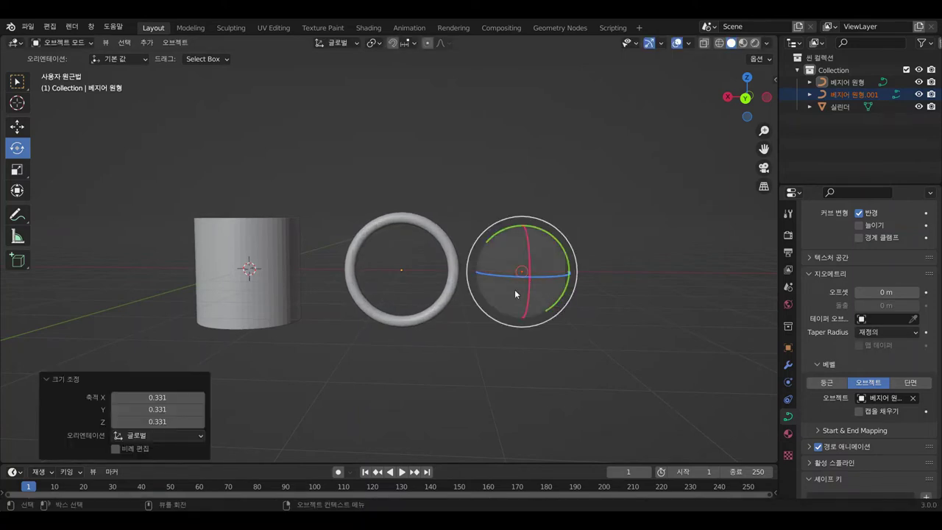
click(477, 343)
mouse_move(573, 308)
middle_down()
mouse_move(456, 344)
mouse_move(452, 359)
mouse_move(610, 337)
mouse_move(373, 235)
mouse_move(476, 291)
middle_up()
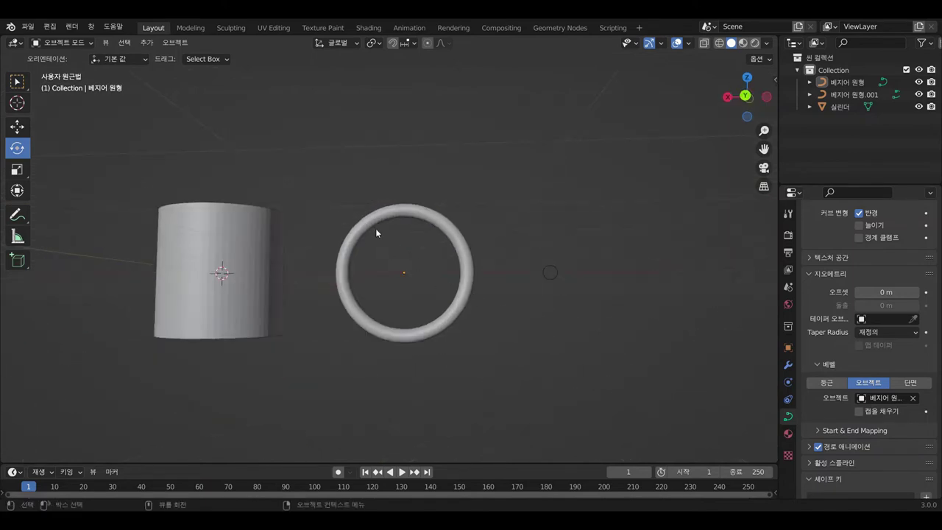
drag(347, 210, 398, 276)
key(ctrl+KP_1)
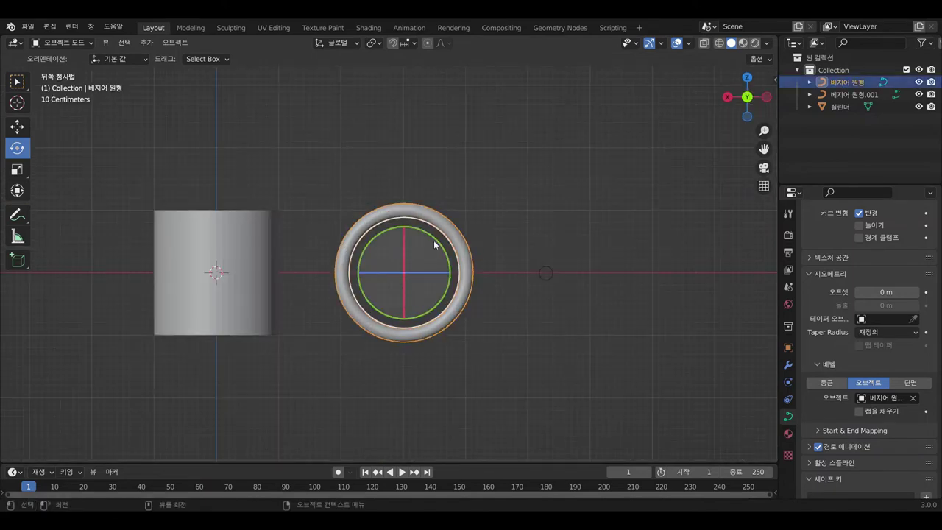
Step: Move the torus left onto the cylinder's side and shrink it to 0.7327
click(18, 126)
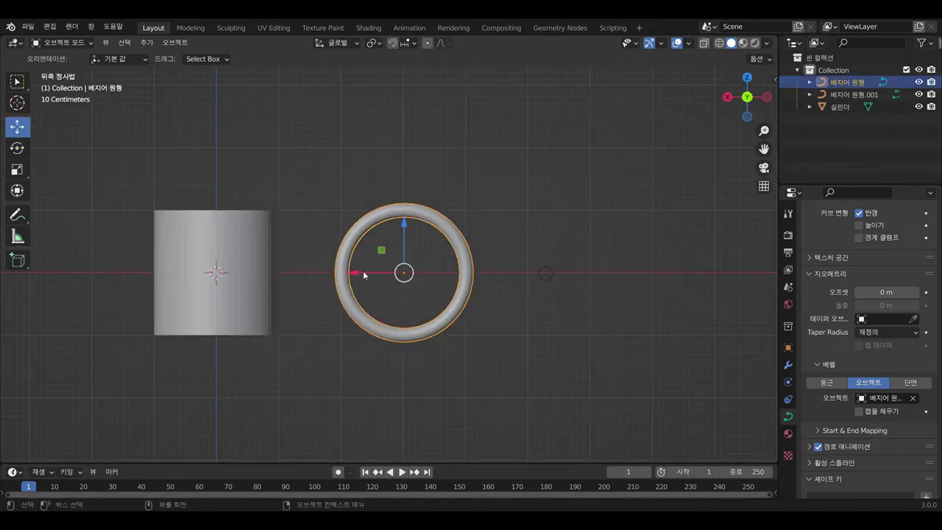
drag(362, 278, 218, 279)
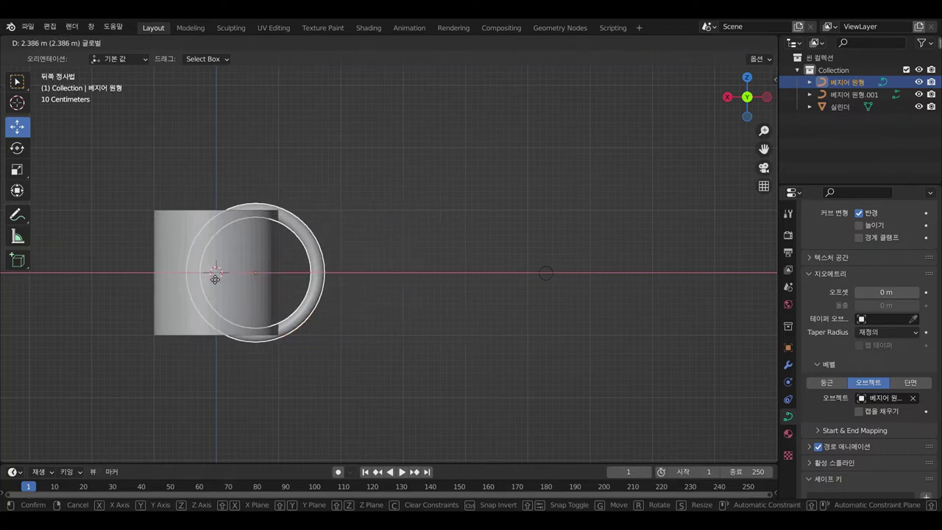
drag(218, 278, 217, 276)
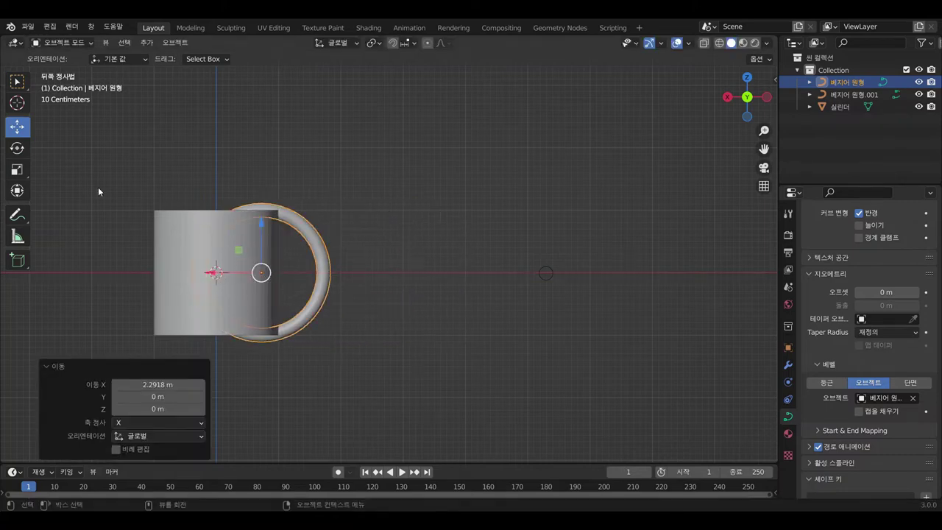
click(17, 170)
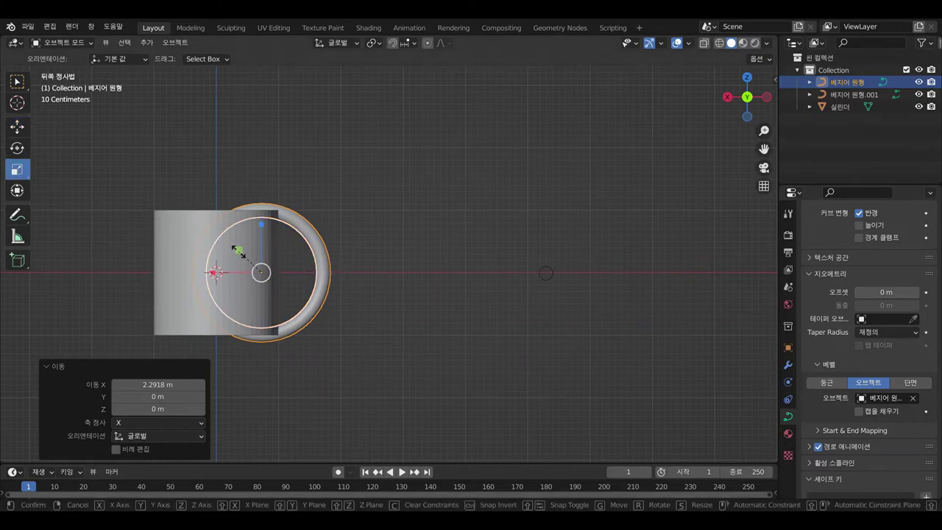
drag(237, 253, 245, 259)
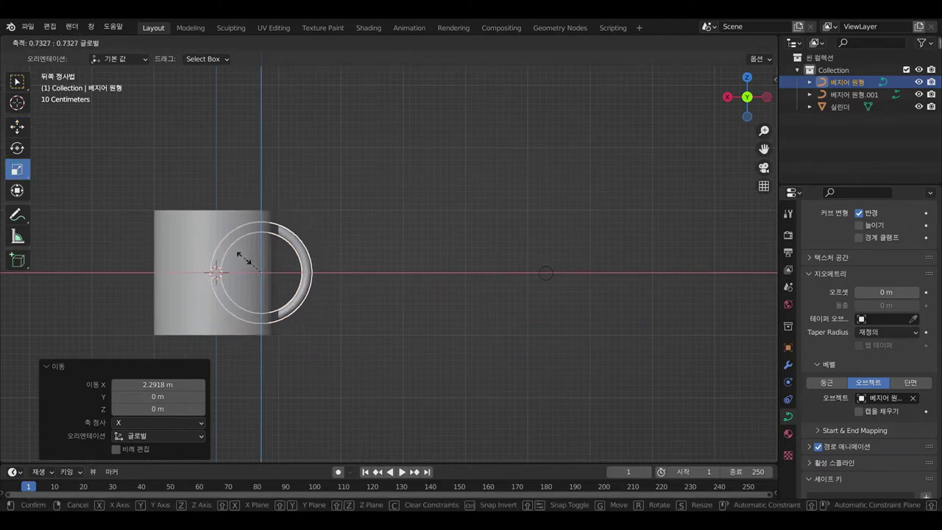
click(247, 259)
click(356, 294)
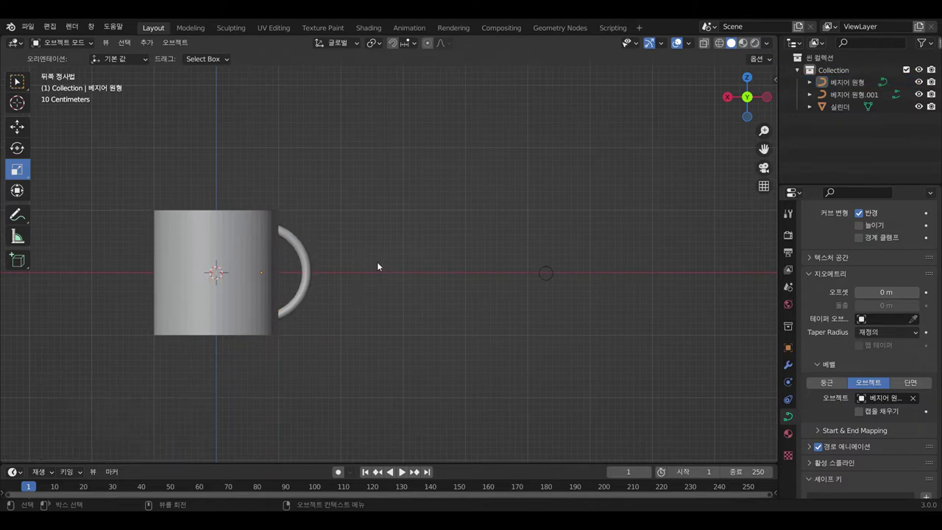
Step: Shift the handle slightly along X to refine its position against the mug wall
mouse_move(378, 264)
middle_down()
mouse_move(343, 296)
mouse_move(266, 296)
mouse_move(255, 325)
mouse_move(439, 299)
mouse_move(393, 265)
mouse_move(387, 278)
middle_up()
click(307, 259)
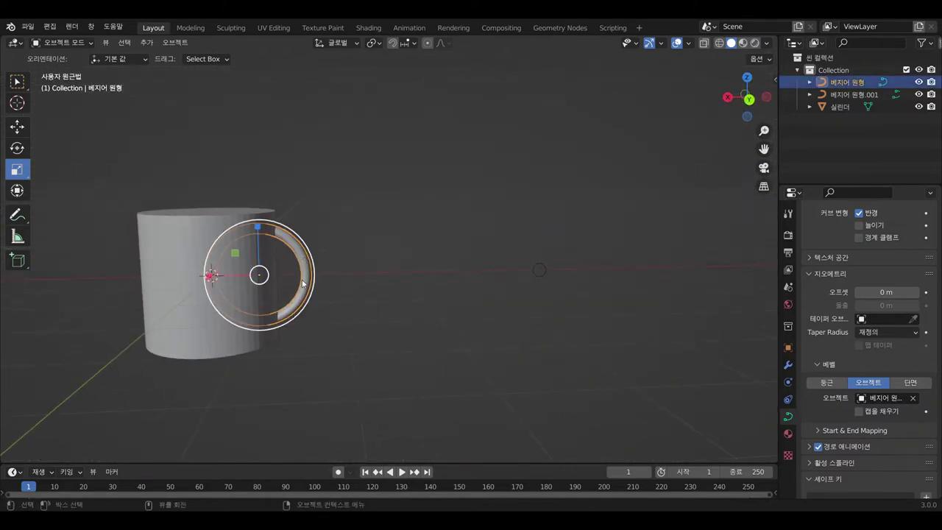
click(16, 126)
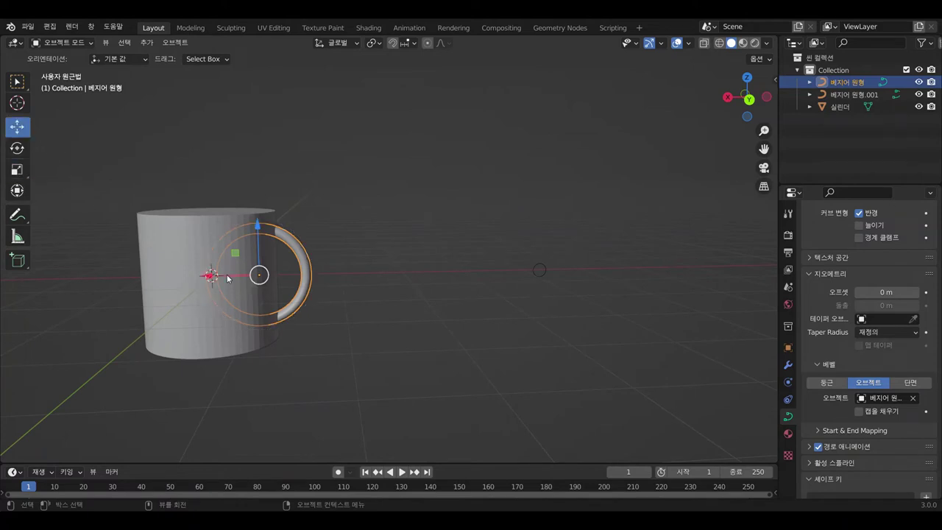
drag(210, 277, 223, 280)
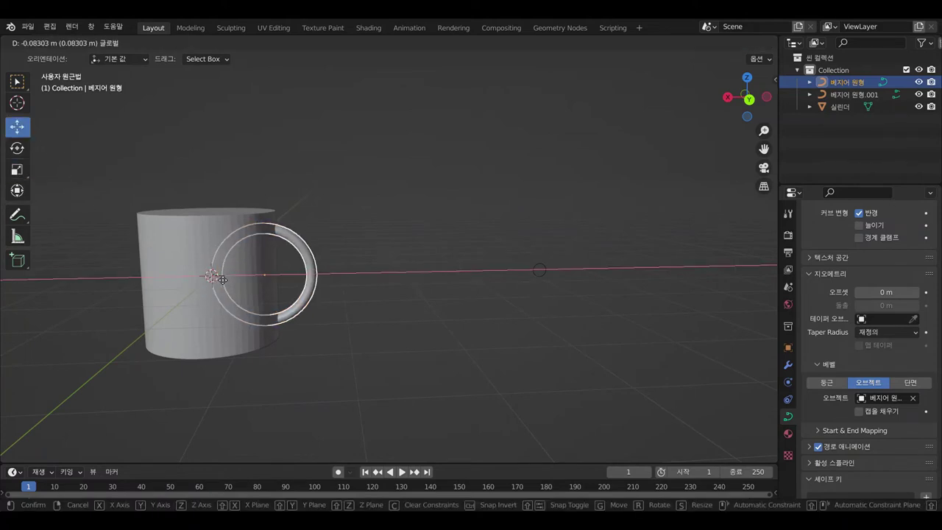
click(401, 323)
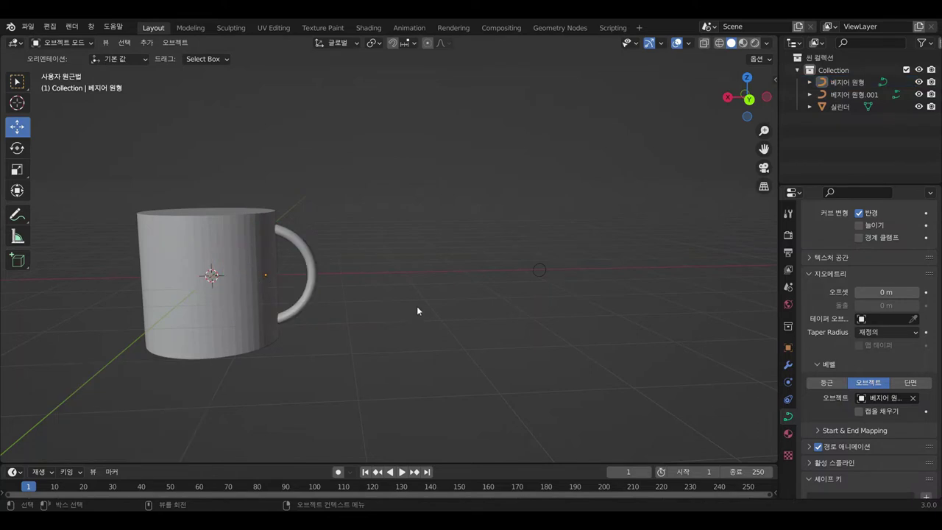
mouse_move(416, 306)
middle_down()
mouse_move(312, 317)
mouse_move(443, 274)
middle_up()
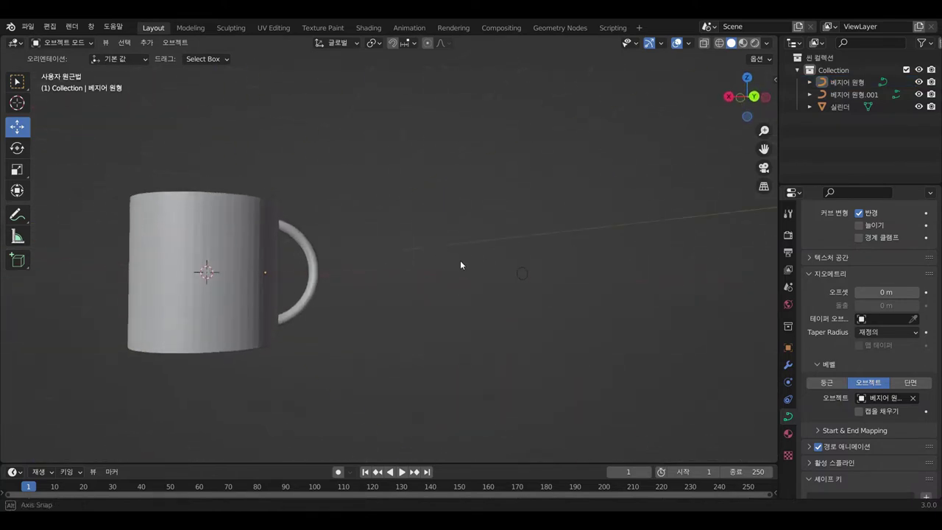
Step: Try scaling the small profile circle to thicken the handle, then undo it
click(312, 258)
click(531, 265)
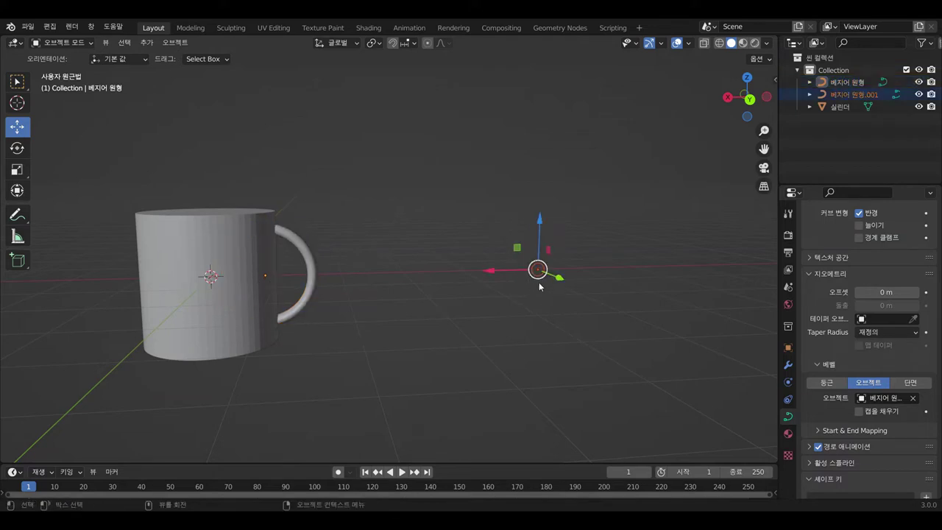
key(s)
click(483, 225)
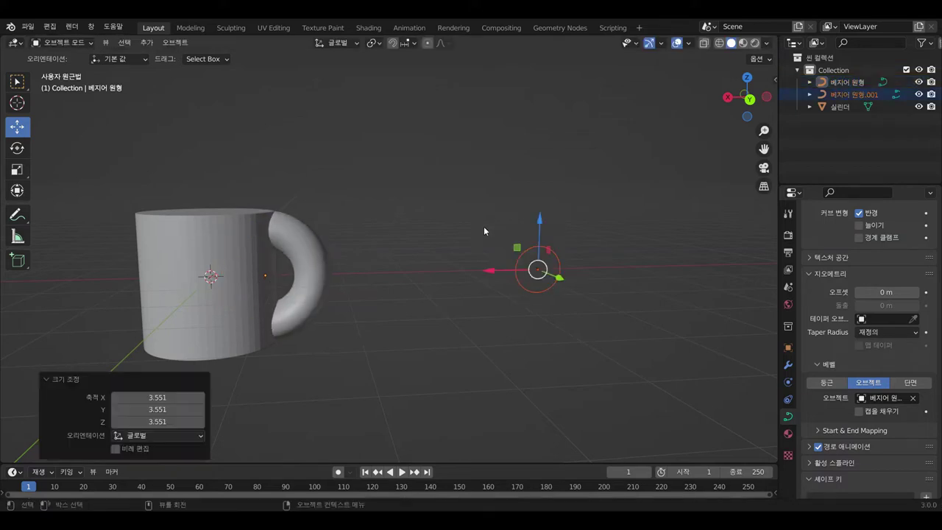
key(ctrl+z)
Step: Convert the handle curve to a mesh with Object > Convert > Mesh
click(321, 260)
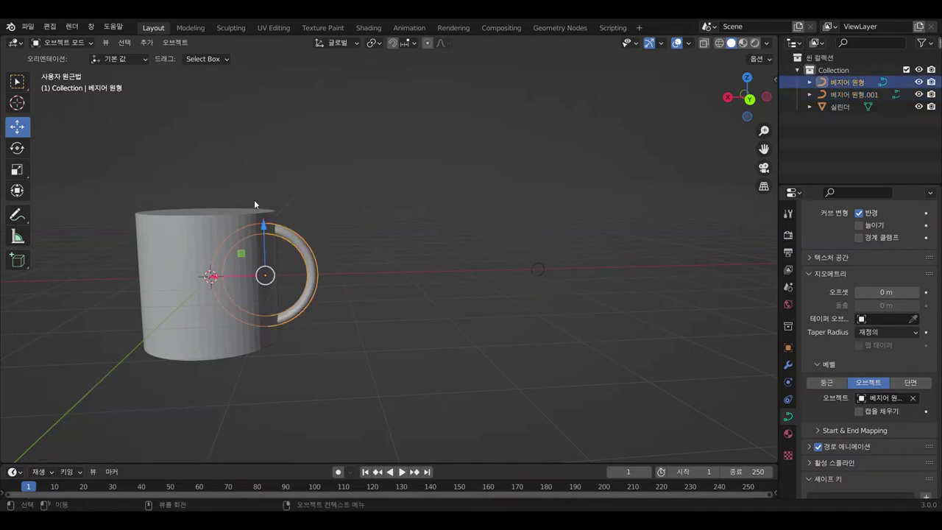
click(181, 46)
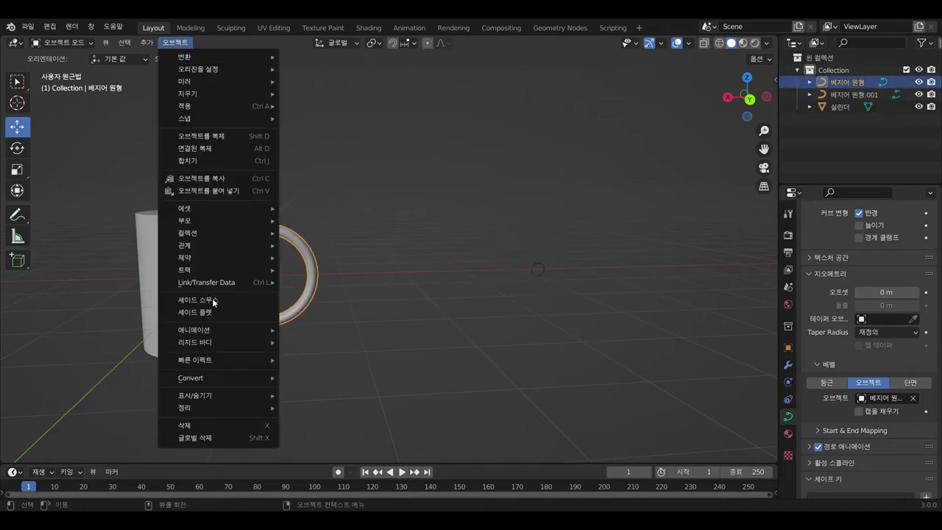
mouse_move(191, 378)
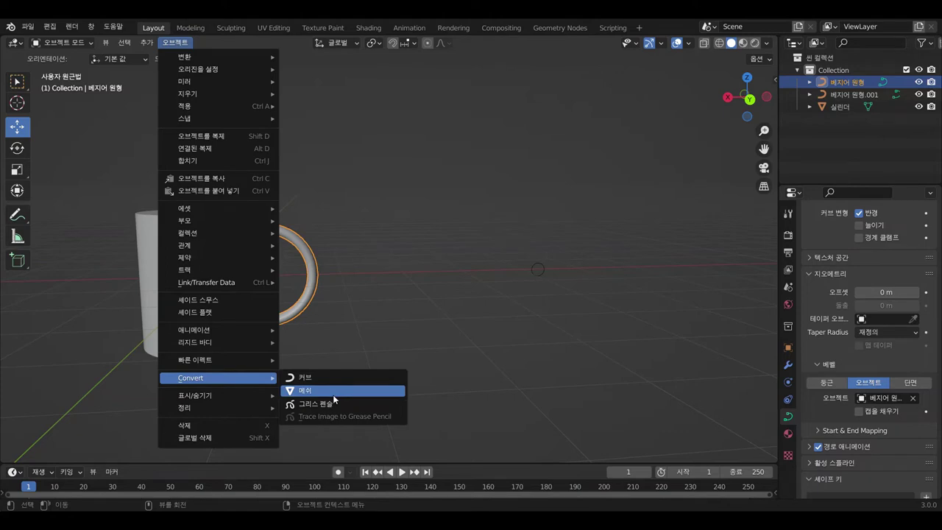
click(333, 394)
click(427, 319)
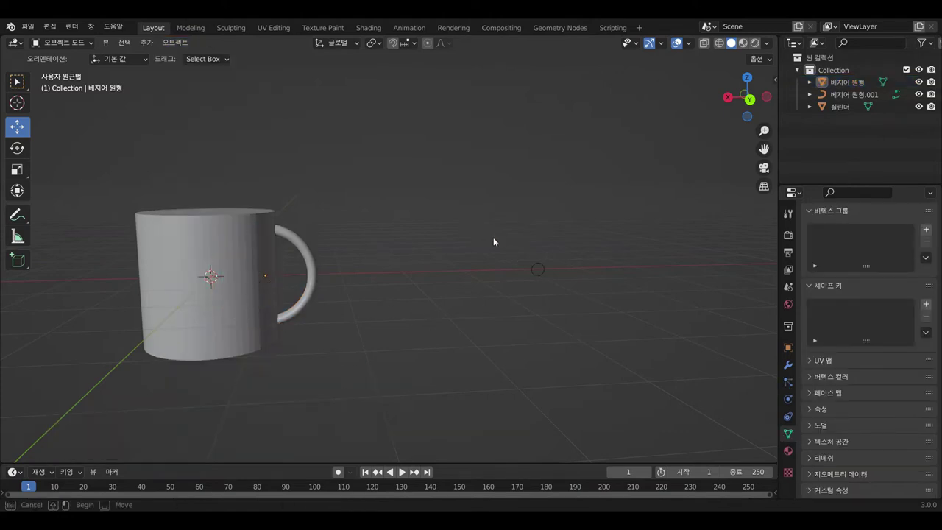
click(537, 270)
key(s)
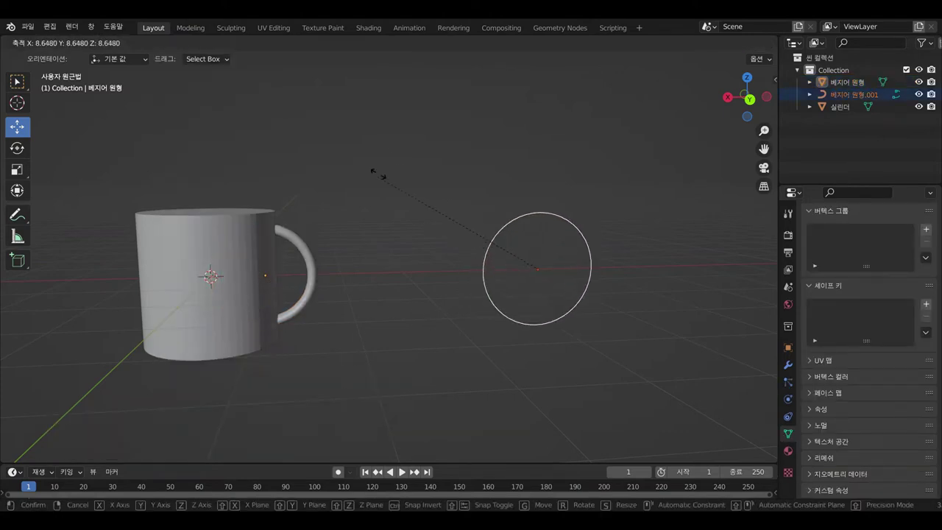
Step: Delete the shrunken leftover Bezier circle (베지어 원형.001) and reselect the handle
click(469, 262)
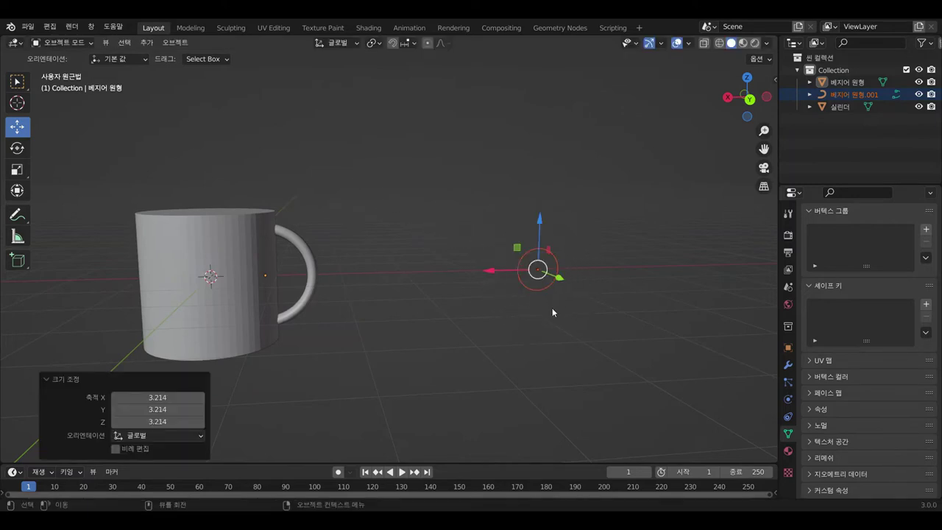
click(500, 305)
drag(471, 223, 622, 327)
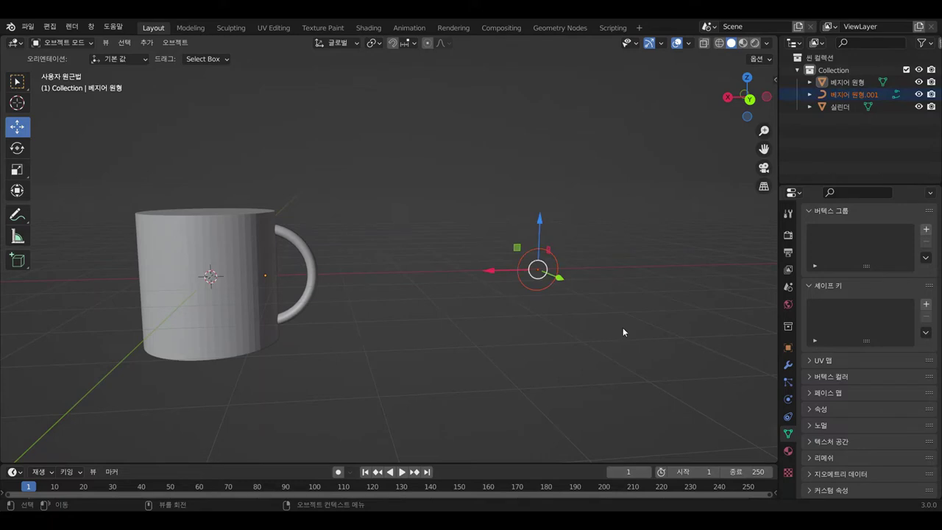
key(Delete)
middle_drag(622, 332, 547, 285)
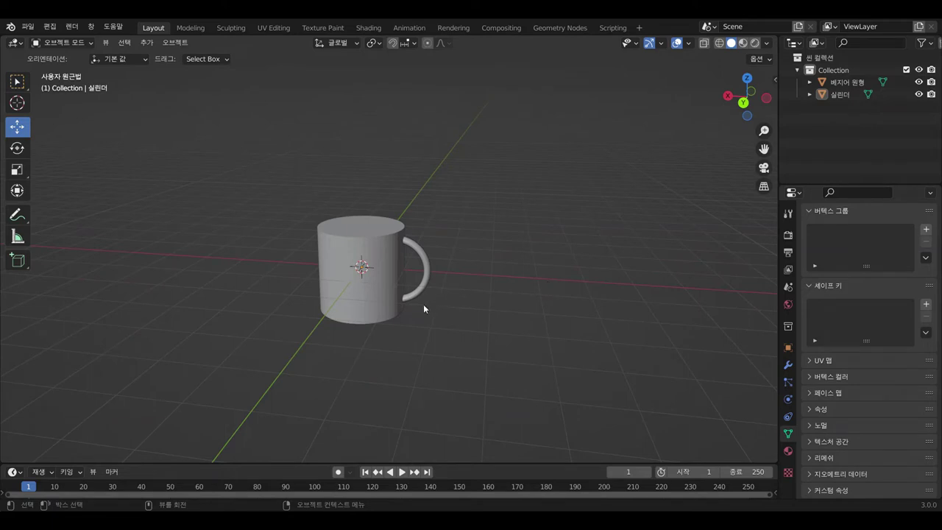
click(427, 264)
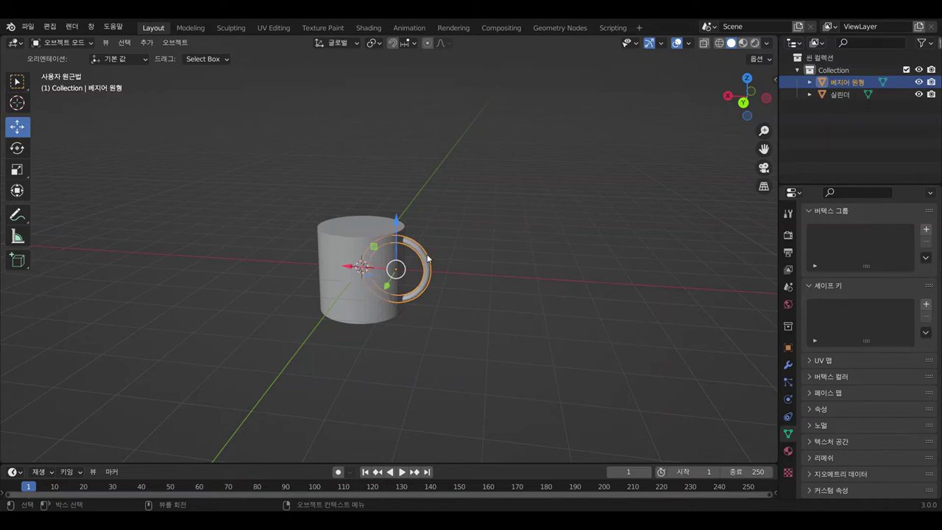
Step: Add a Difference Boolean to the handle with 실린더 as the cutter and apply it
click(787, 364)
click(813, 234)
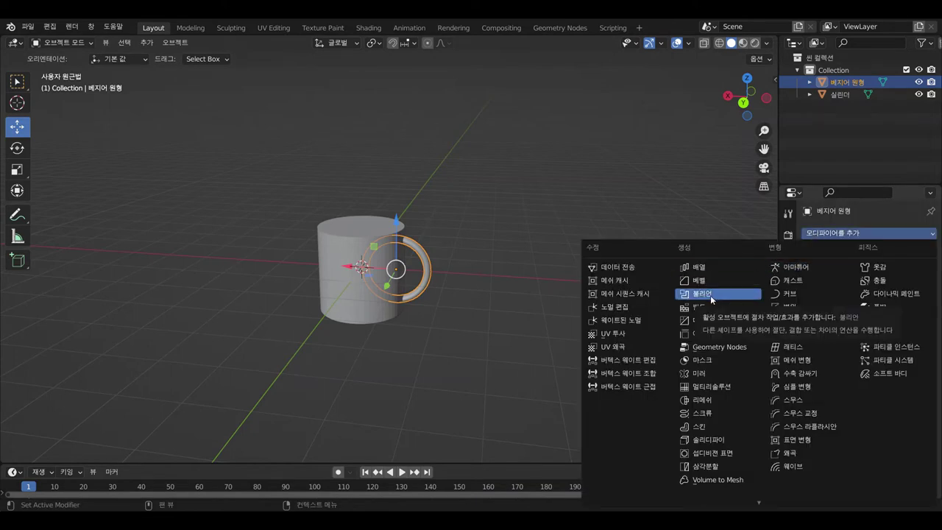
click(710, 295)
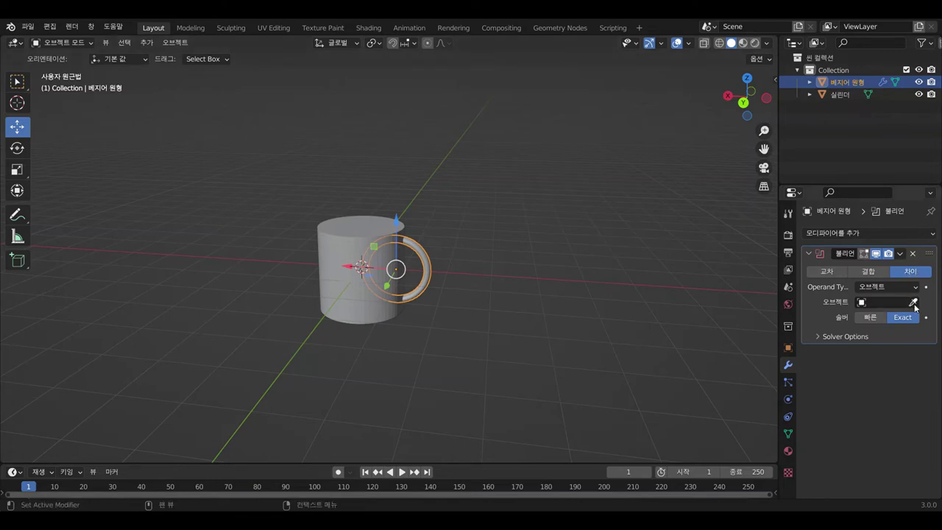
click(913, 304)
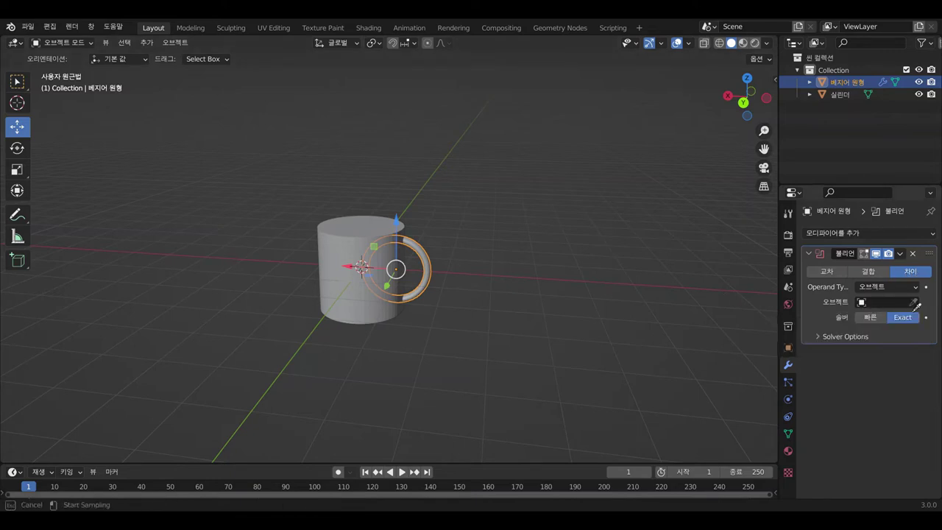
click(338, 248)
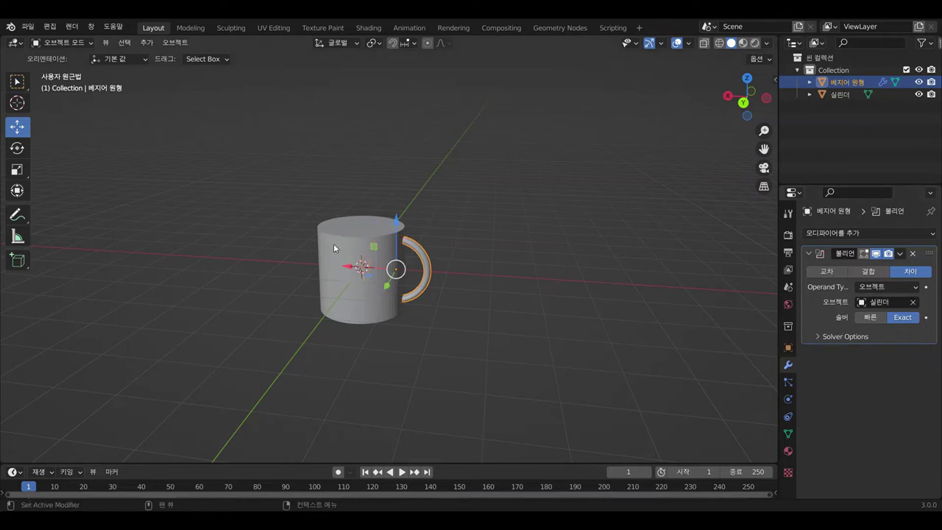
mouse_move(424, 282)
middle_down()
mouse_move(536, 255)
mouse_move(455, 265)
middle_up()
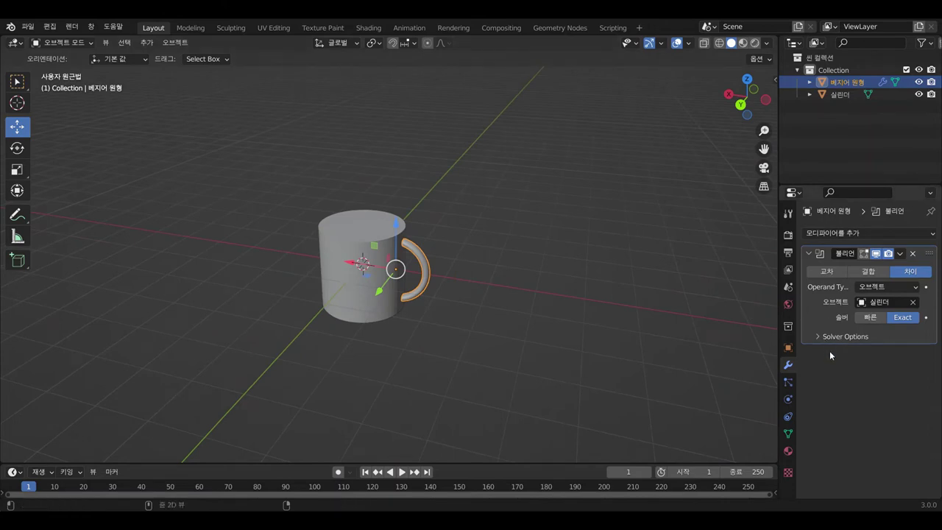
key(ctrl+a)
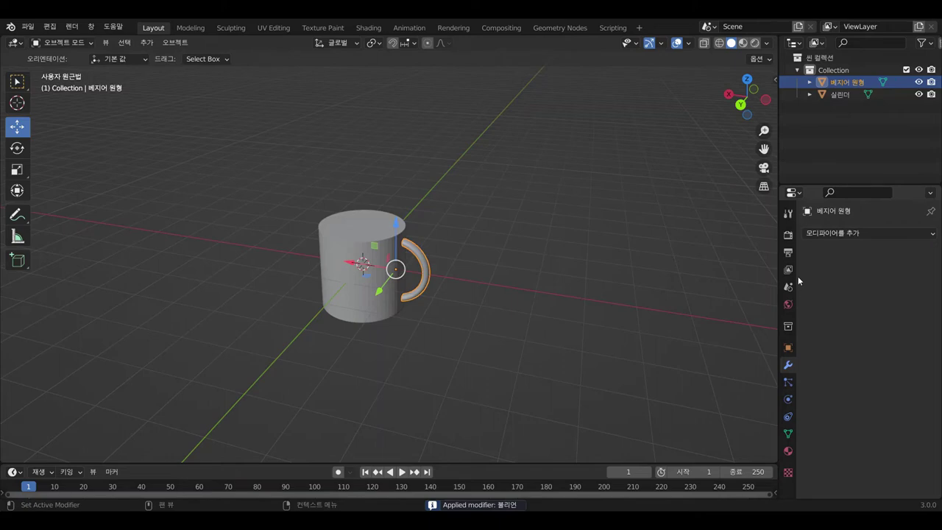
Step: Select the cylinder, enter Edit Mode and switch to face selection
click(529, 273)
mouse_move(442, 264)
middle_down()
mouse_move(472, 231)
mouse_move(545, 208)
mouse_move(436, 257)
mouse_move(489, 242)
mouse_move(495, 225)
mouse_move(315, 234)
middle_up()
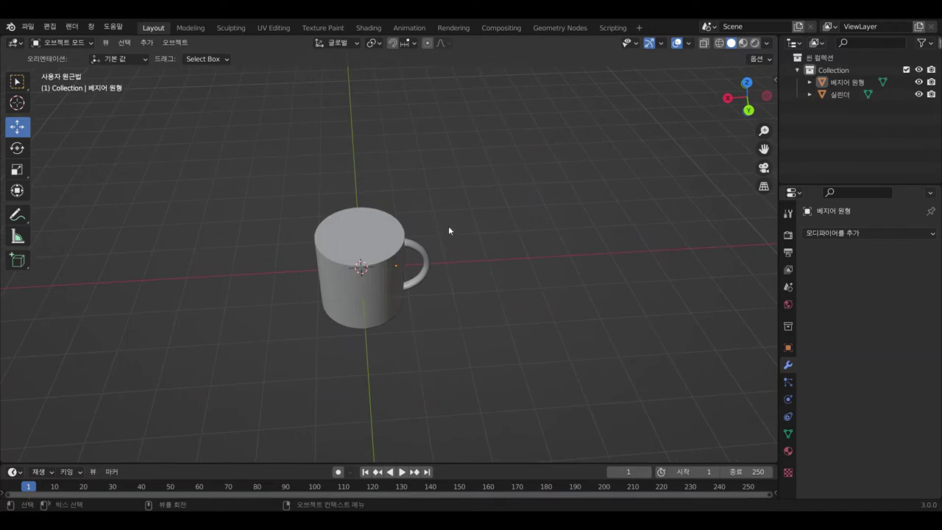
mouse_move(464, 220)
middle_down()
mouse_move(447, 179)
mouse_move(467, 199)
middle_up()
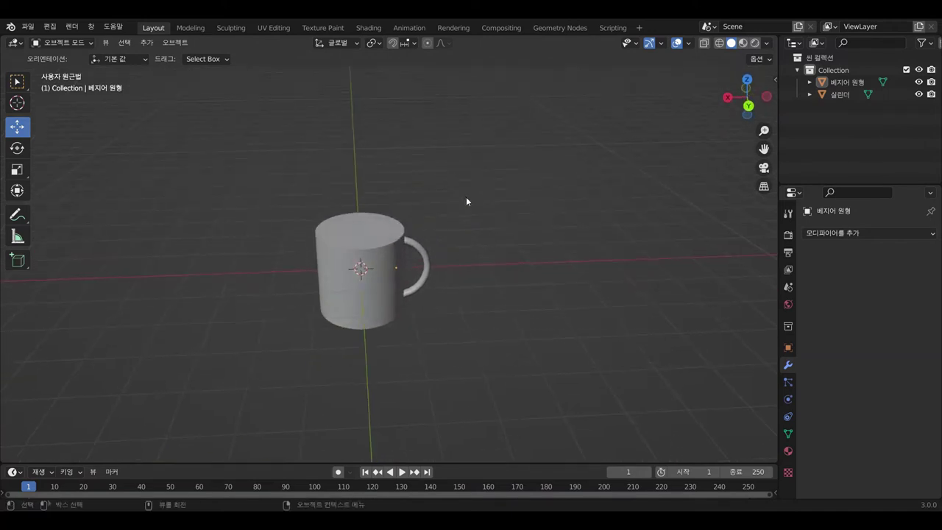
click(358, 246)
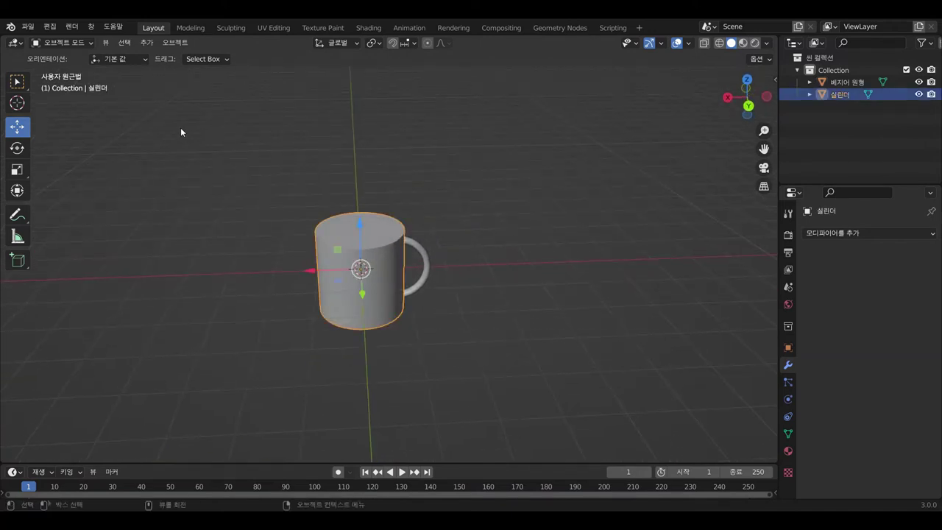
click(74, 42)
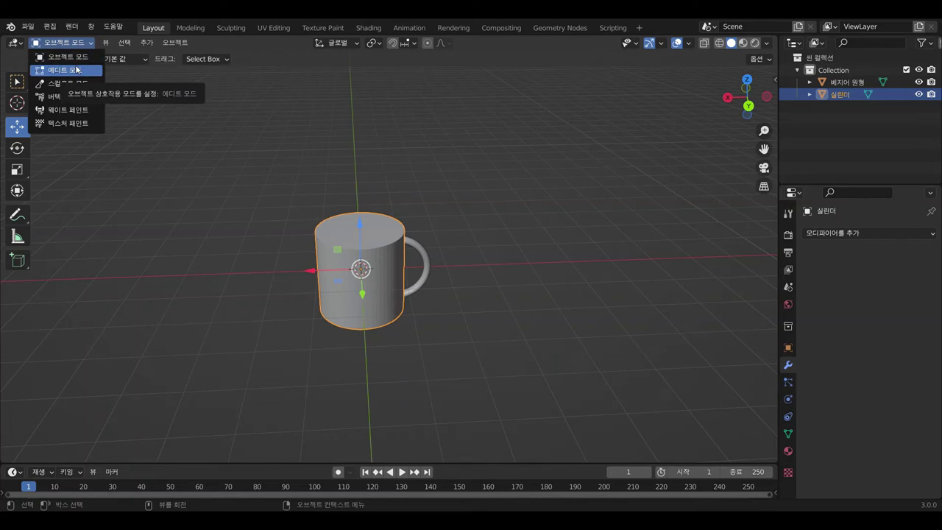
click(71, 69)
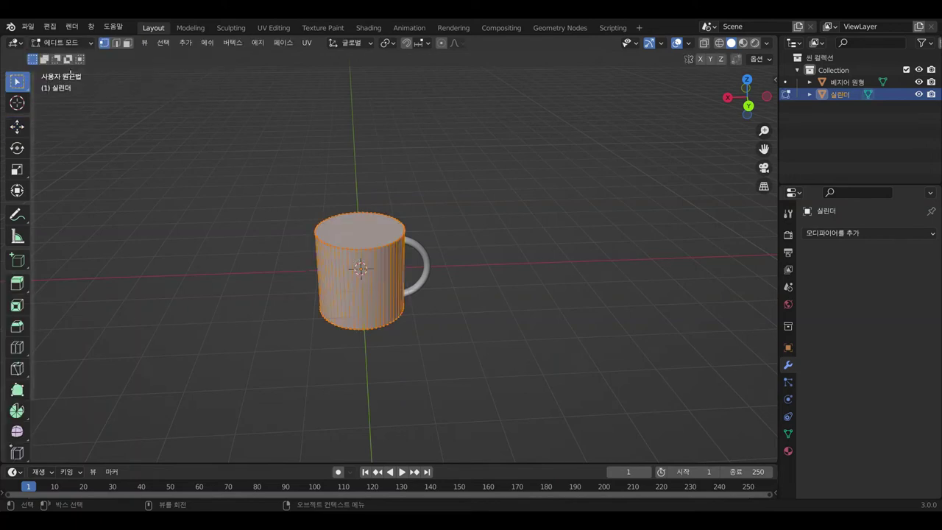
scroll(371, 272, up, 1)
scroll(352, 272, up, 1)
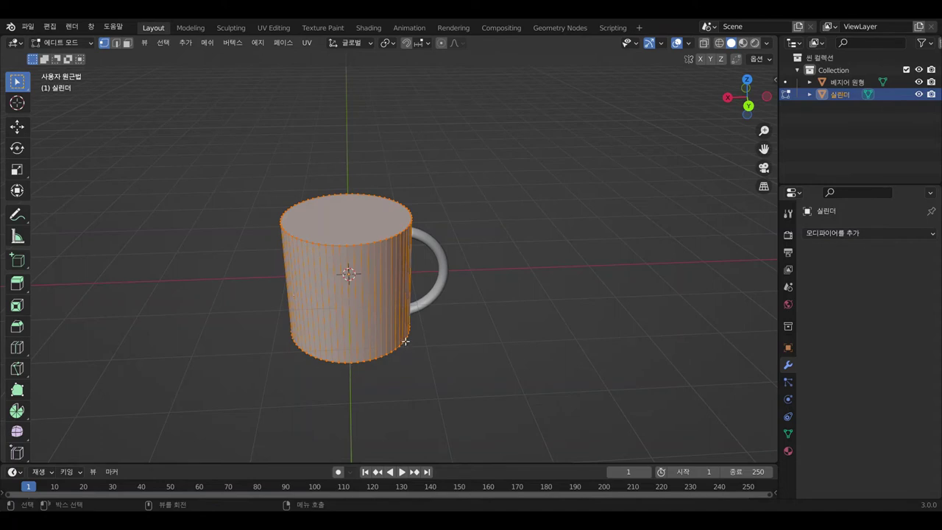
click(126, 44)
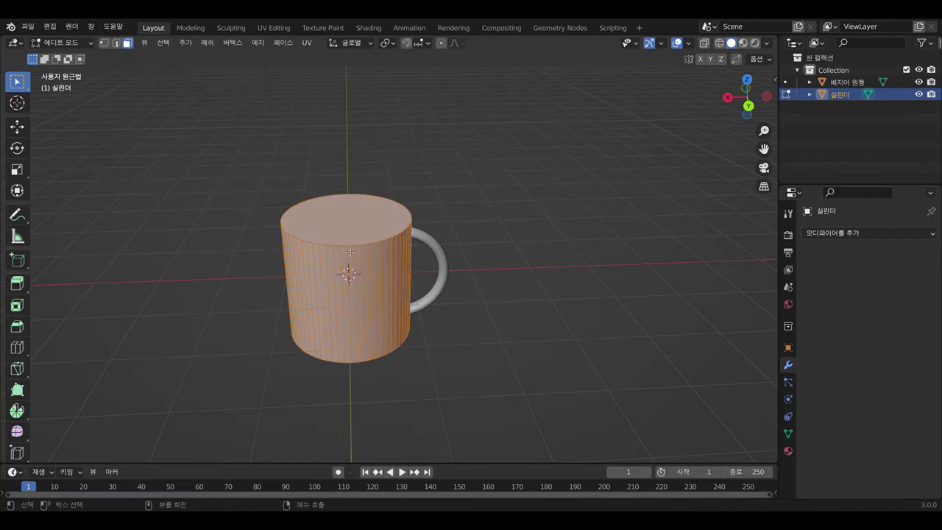
Step: Box-select the cylinder's top face and delete it
mouse_move(437, 343)
middle_down()
mouse_move(423, 387)
mouse_move(400, 374)
middle_up()
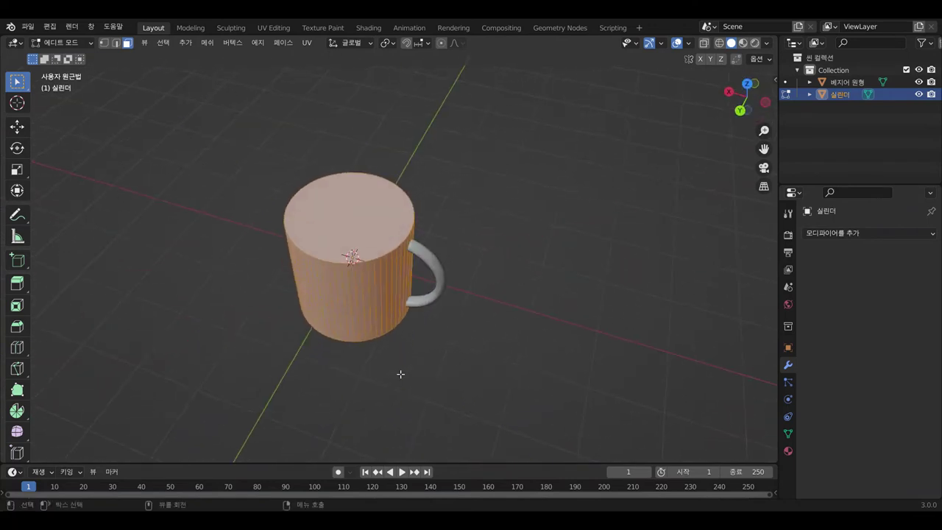
click(482, 210)
key(b)
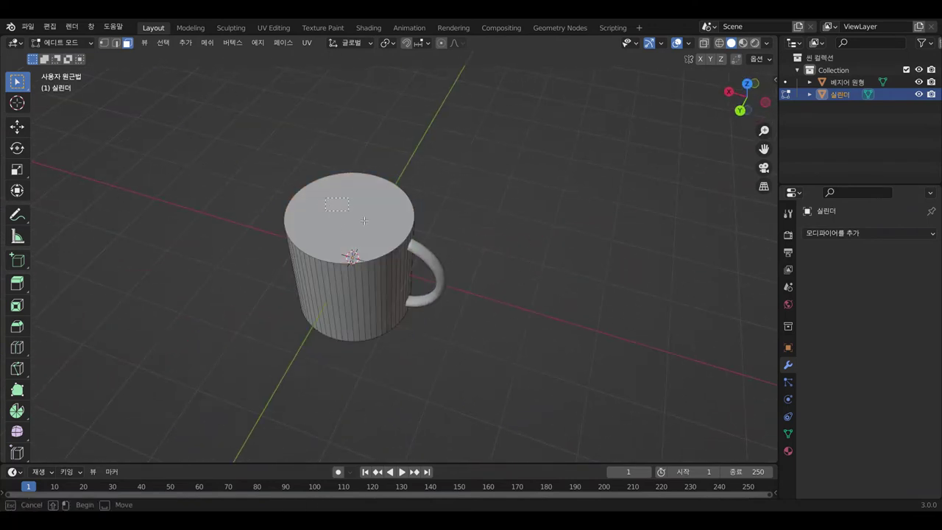
drag(364, 221, 375, 240)
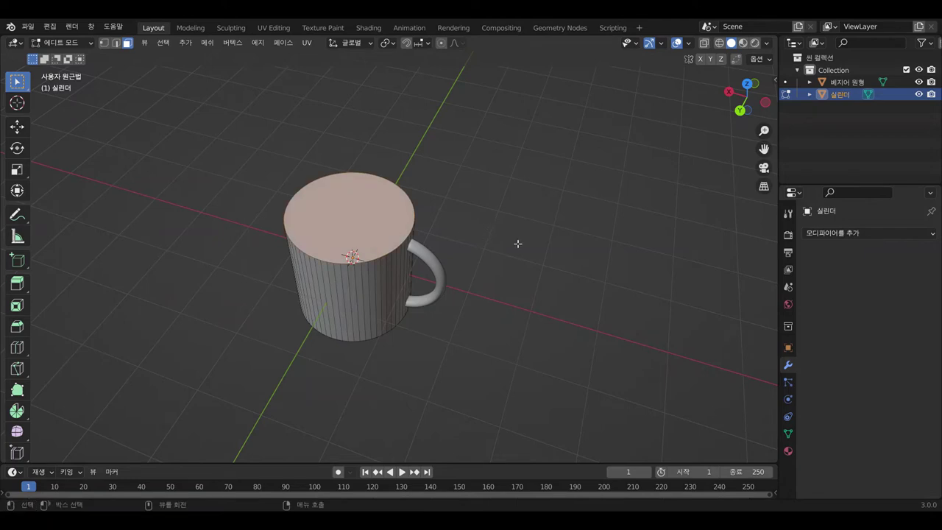
mouse_move(517, 244)
middle_down()
mouse_move(498, 246)
mouse_move(328, 183)
mouse_move(479, 155)
mouse_move(553, 261)
mouse_move(507, 258)
mouse_move(496, 214)
mouse_move(513, 209)
mouse_move(516, 222)
middle_up()
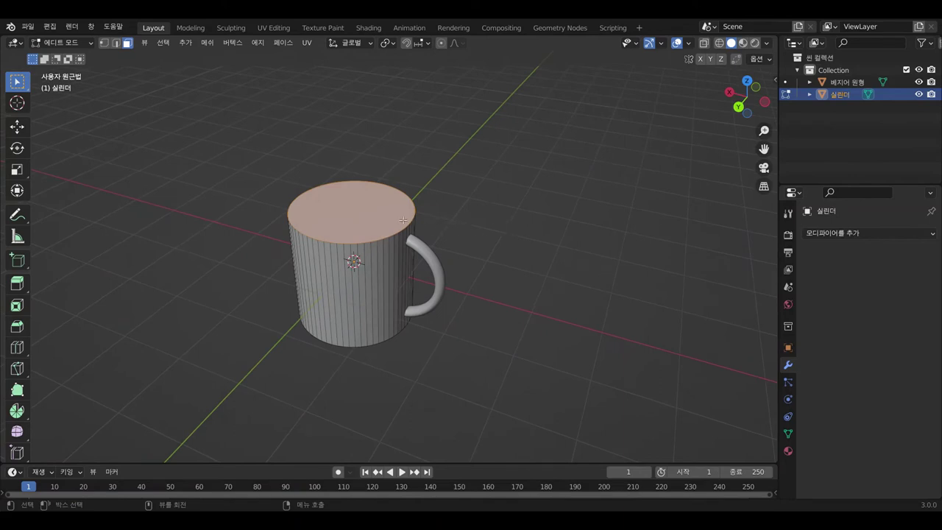
key(x)
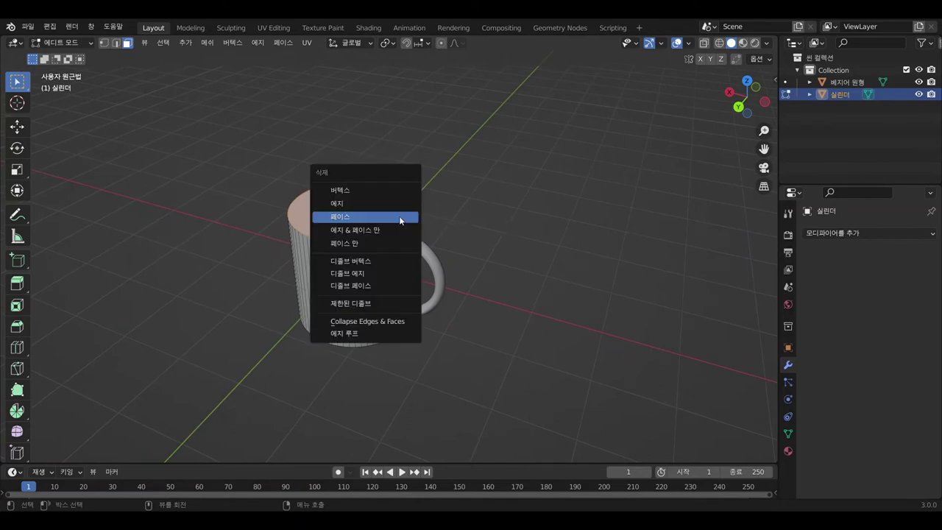
click(353, 219)
Step: Inspect the open-topped mug and return to Object Mode
mouse_move(378, 231)
middle_down()
mouse_move(473, 287)
mouse_move(509, 265)
mouse_move(542, 305)
mouse_move(435, 295)
mouse_move(454, 241)
mouse_move(387, 311)
mouse_move(321, 229)
middle_up()
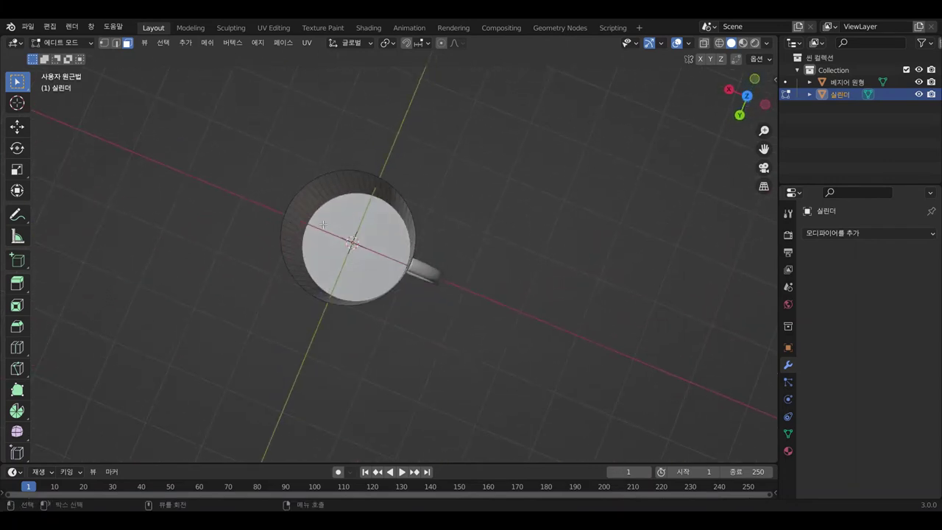
mouse_move(436, 286)
middle_down()
mouse_move(591, 204)
mouse_move(599, 247)
mouse_move(491, 201)
mouse_move(498, 196)
middle_up()
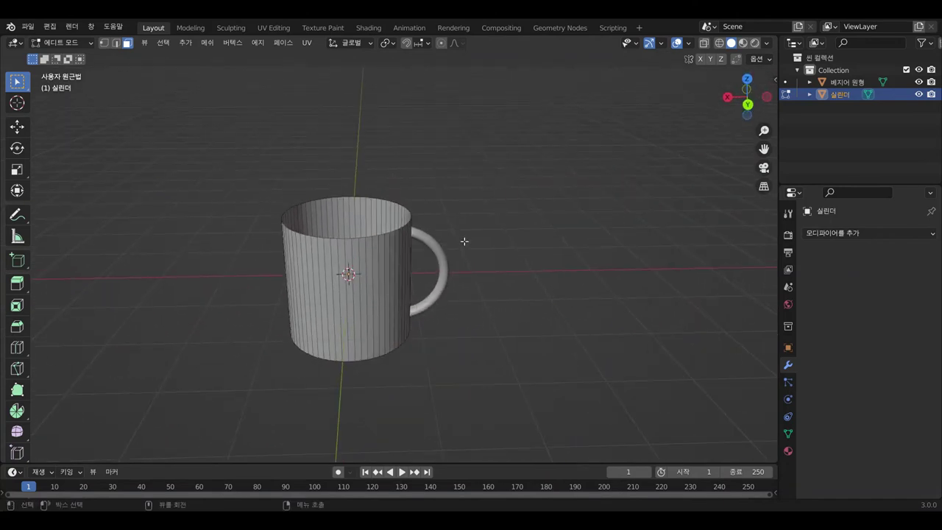
alt+click(336, 327)
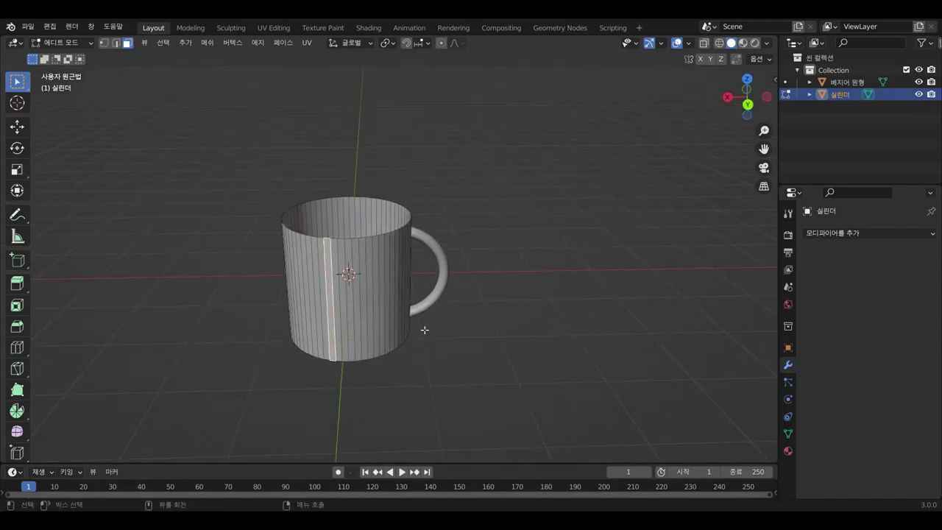
click(77, 42)
click(64, 55)
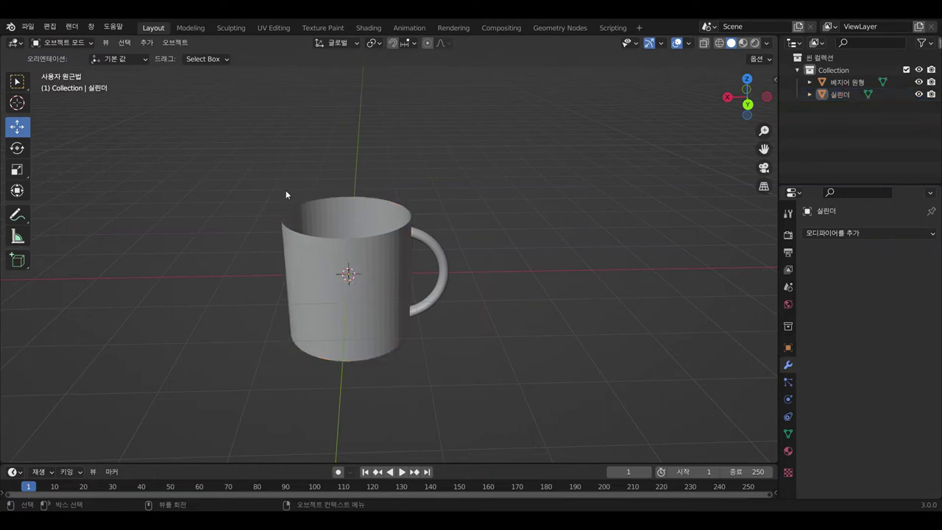
Step: Add a Solidify modifier to the mug body and raise its thickness to 0.06 m
mouse_move(450, 314)
middle_down()
mouse_move(560, 347)
mouse_move(579, 375)
mouse_move(519, 359)
middle_up()
mouse_move(478, 328)
middle_down()
mouse_move(437, 310)
mouse_move(390, 261)
middle_up()
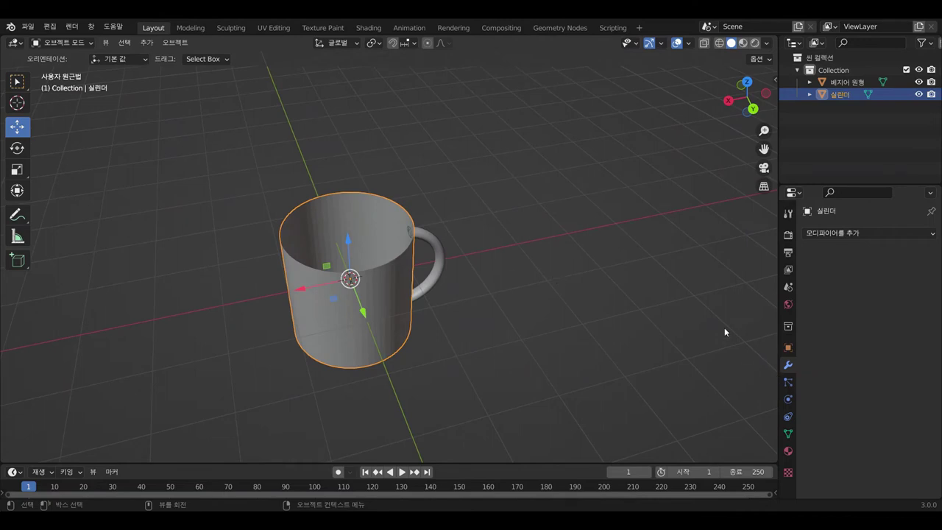
click(817, 234)
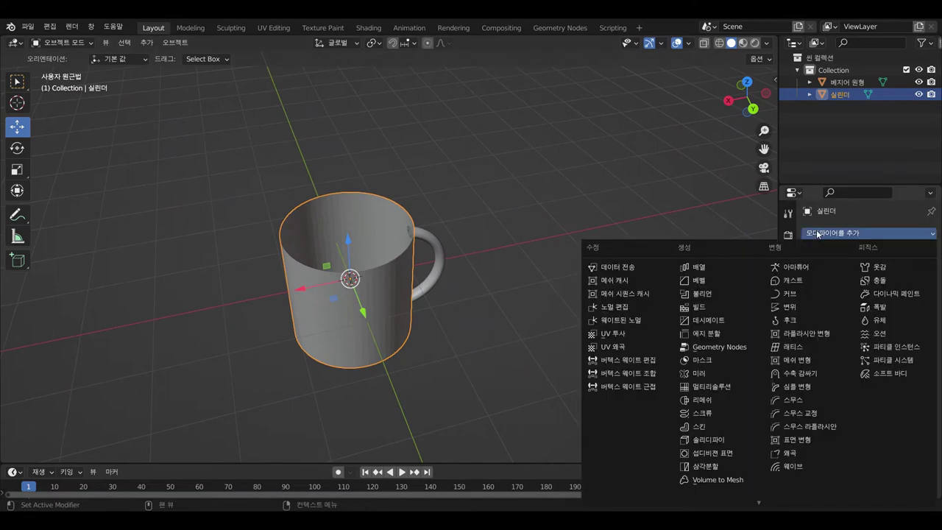
click(722, 441)
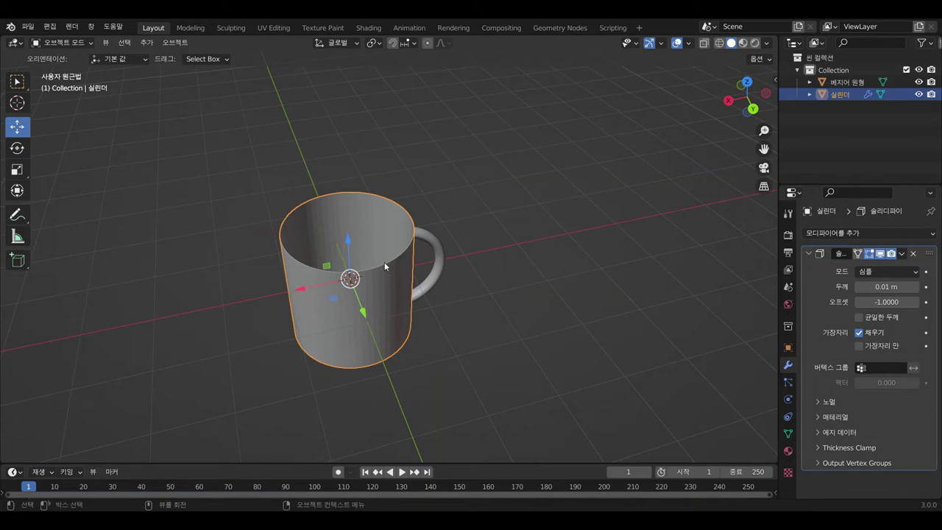
mouse_move(890, 287)
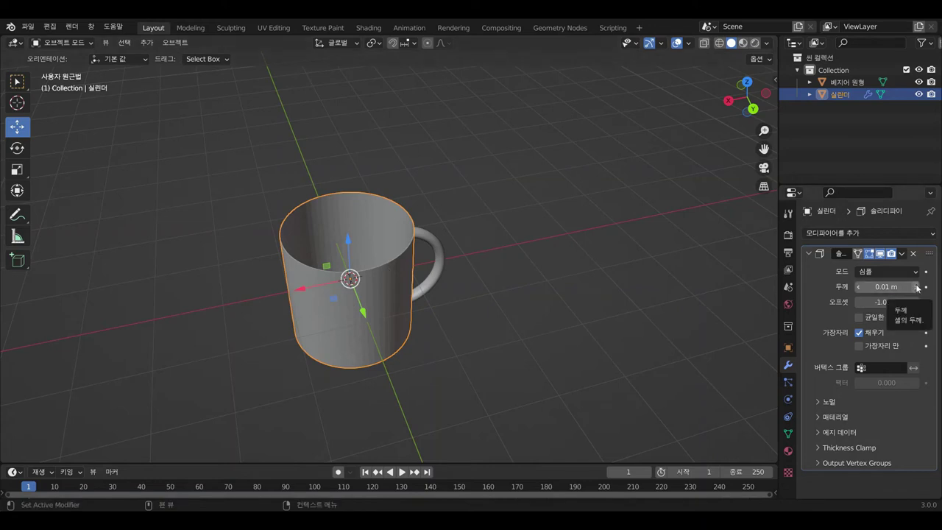
click(917, 287)
click(917, 286)
click(916, 286)
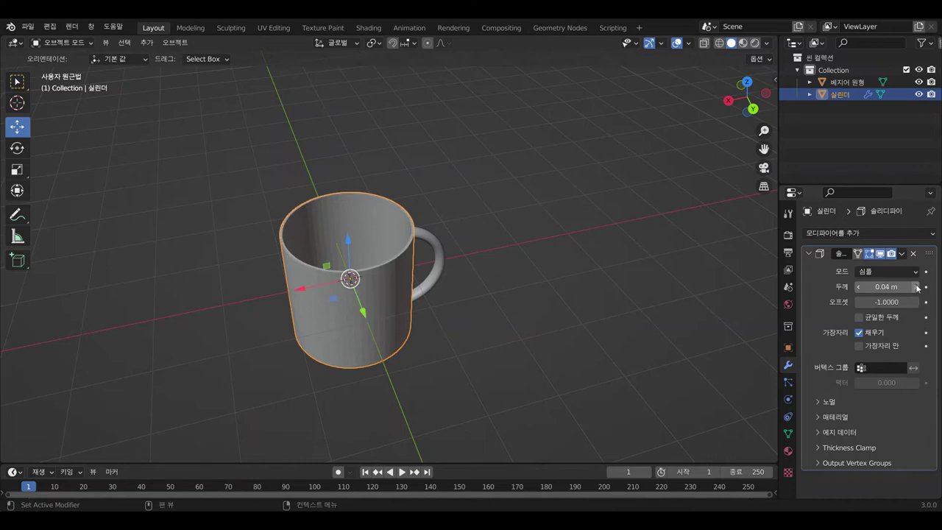
click(916, 287)
mouse_move(672, 317)
middle_down()
mouse_move(757, 290)
mouse_move(715, 311)
mouse_move(468, 271)
mouse_move(441, 282)
mouse_move(532, 320)
mouse_move(584, 307)
mouse_move(516, 306)
mouse_move(392, 330)
mouse_move(468, 286)
mouse_move(526, 318)
mouse_move(596, 334)
mouse_move(449, 329)
mouse_move(439, 375)
mouse_move(385, 348)
mouse_move(429, 309)
mouse_move(501, 292)
mouse_move(448, 303)
mouse_move(402, 261)
middle_up()
click(916, 287)
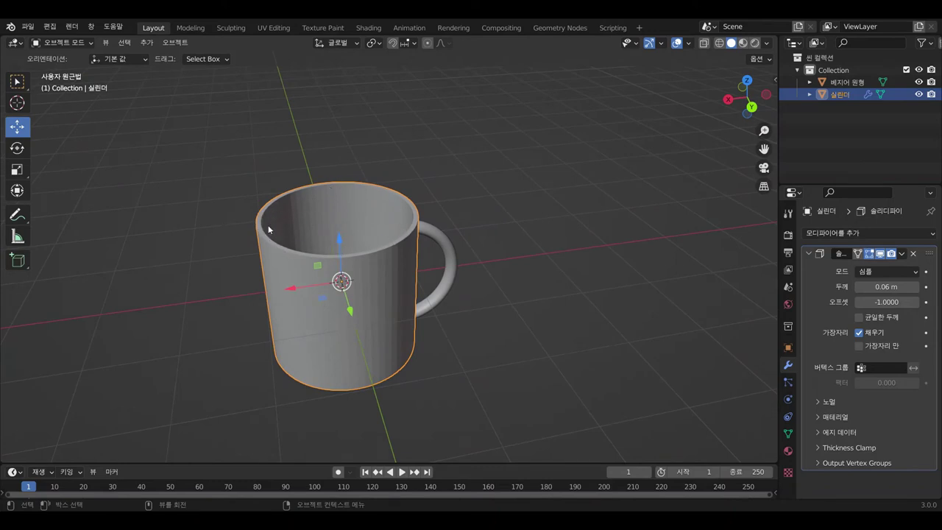
click(480, 206)
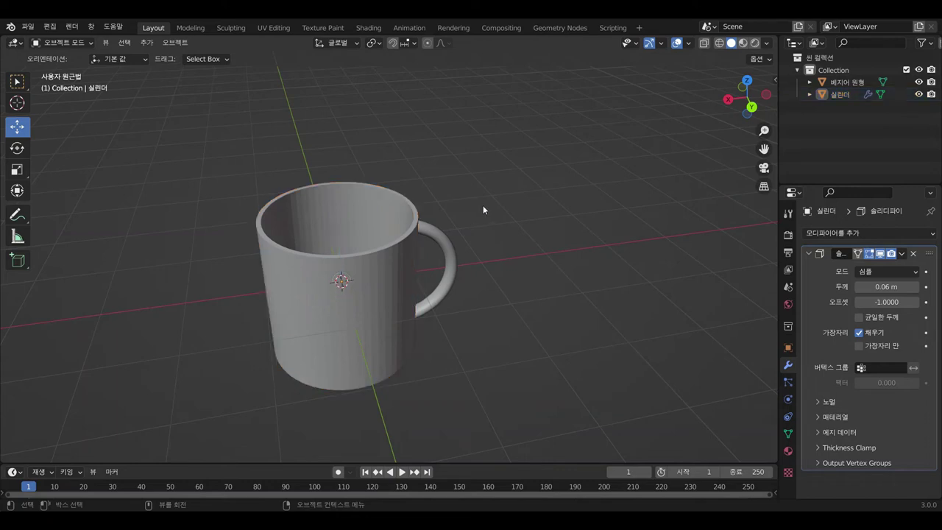
click(368, 317)
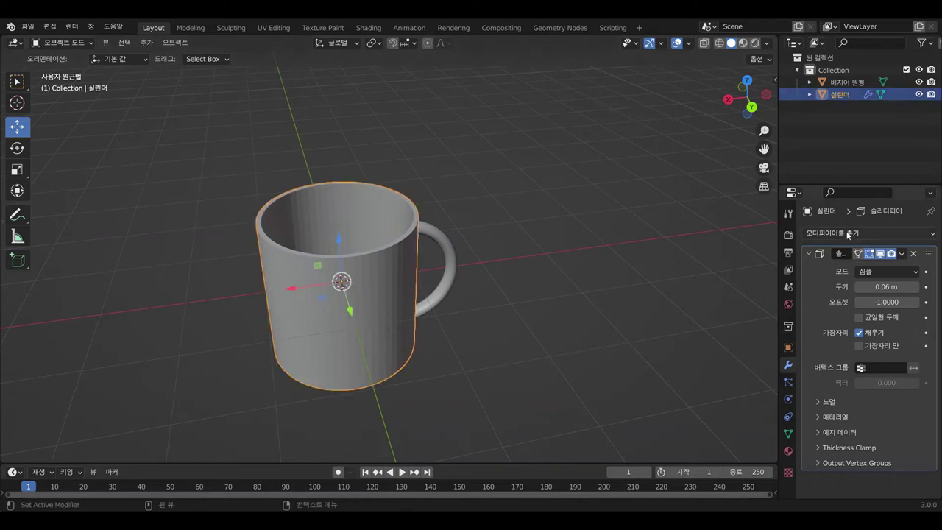
Step: Apply the Solidify, then add a 0.1 m Bevel modifier with 2 segments
key(ctrl+a)
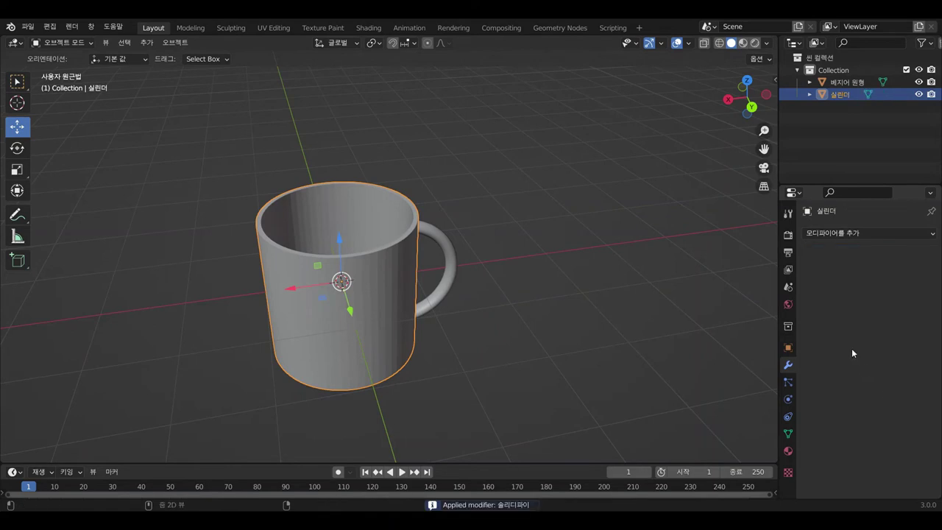
click(821, 235)
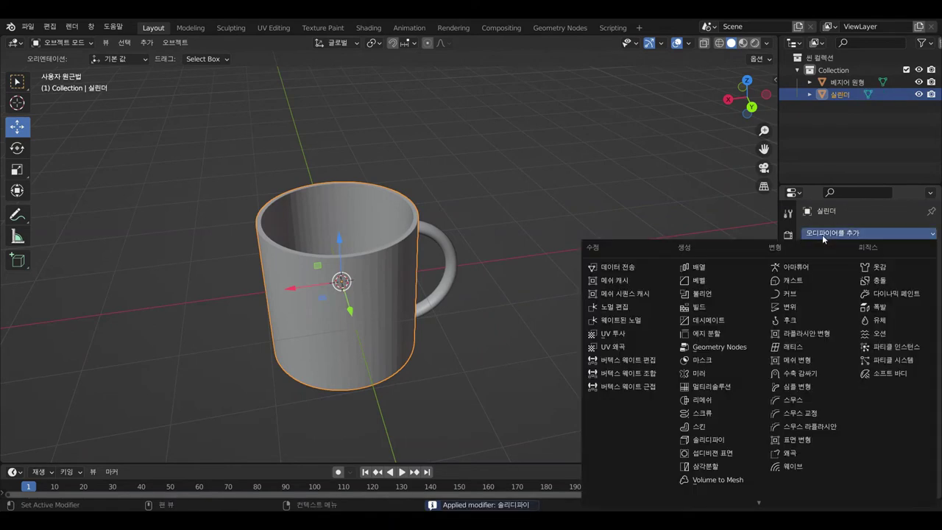
click(721, 280)
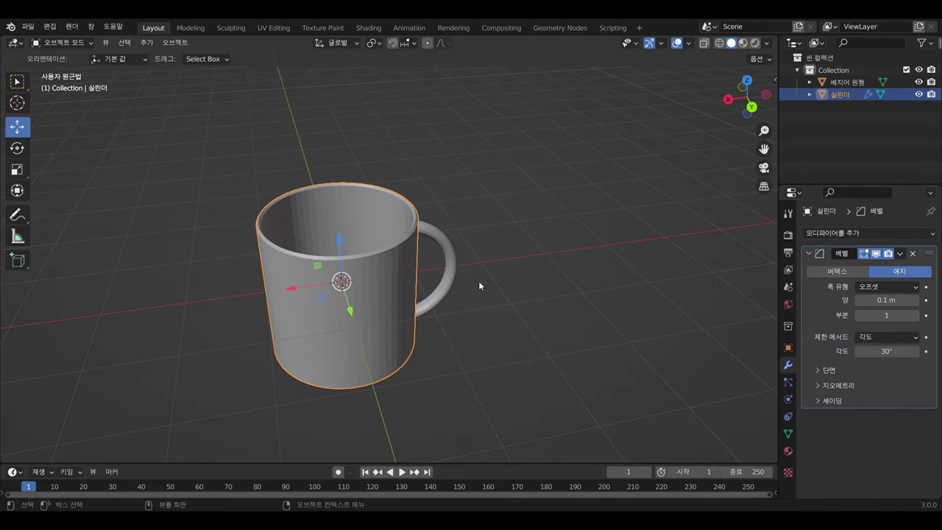
mouse_move(478, 281)
middle_down()
mouse_move(375, 308)
mouse_move(366, 325)
mouse_move(450, 284)
mouse_move(443, 273)
mouse_move(470, 288)
middle_up()
click(904, 315)
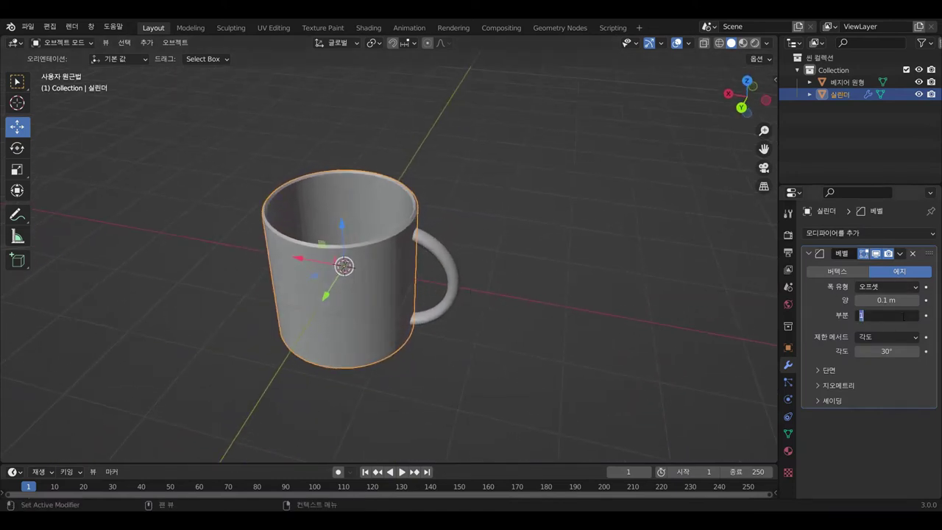
text(2)
key(Return)
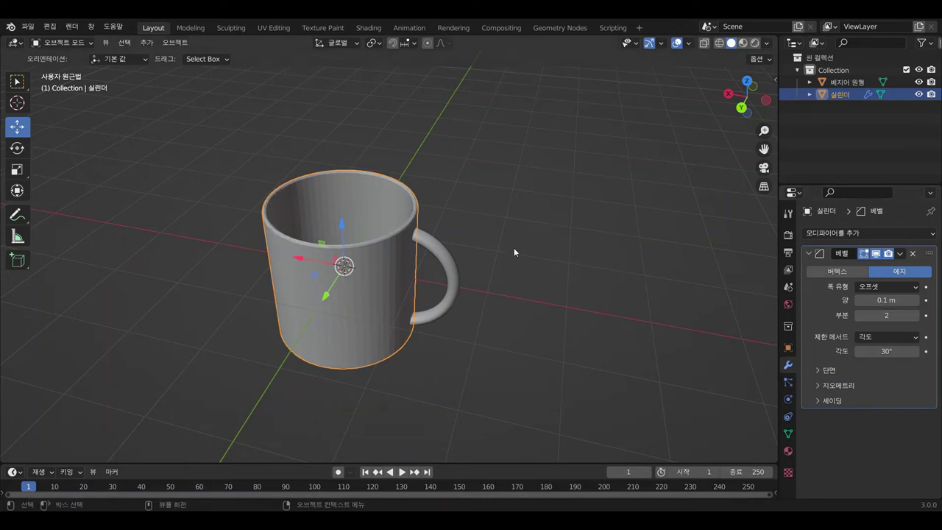
click(508, 248)
scroll(374, 255, up, 2)
scroll(375, 254, up, 2)
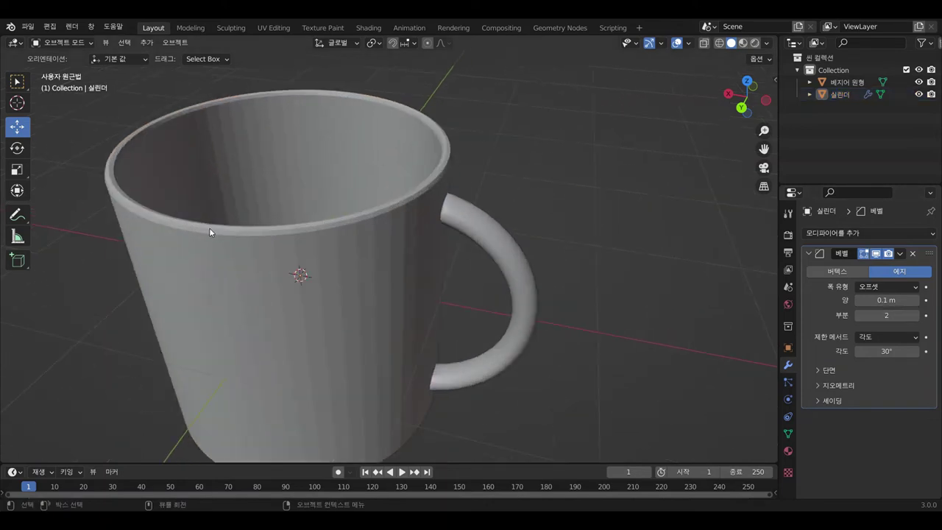
mouse_move(192, 251)
middle_down()
mouse_move(320, 275)
mouse_move(248, 268)
middle_up()
scroll(248, 267, down, 3)
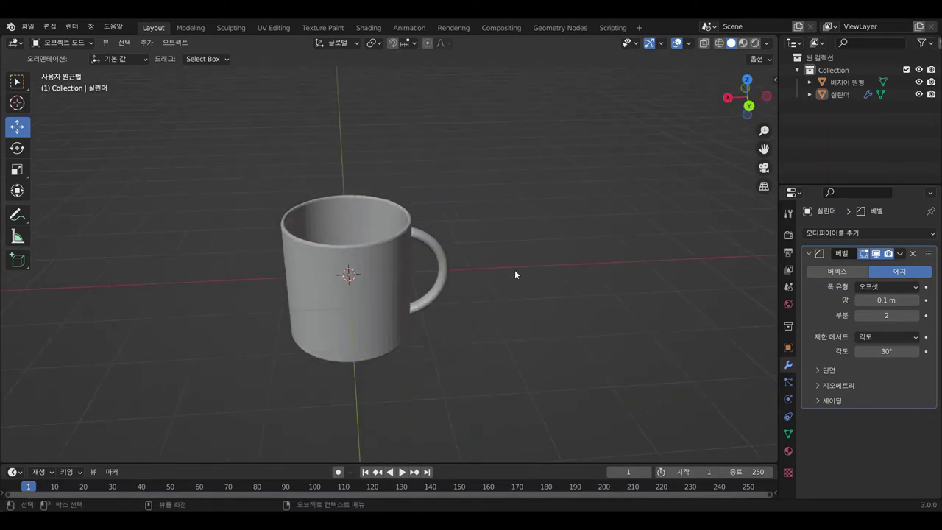
Step: Box-select the handle and cup body and join them via the right-click Join
click(429, 248)
click(307, 263)
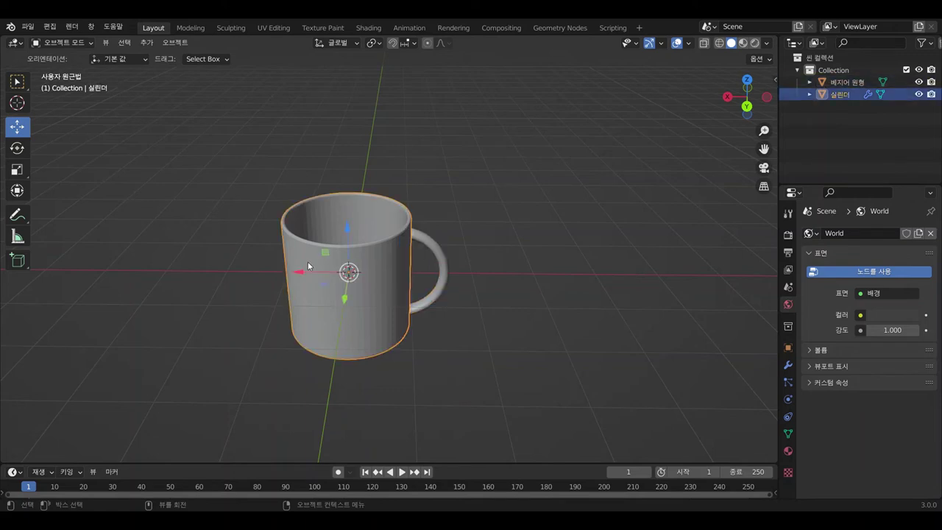
click(477, 317)
drag(544, 384, 253, 143)
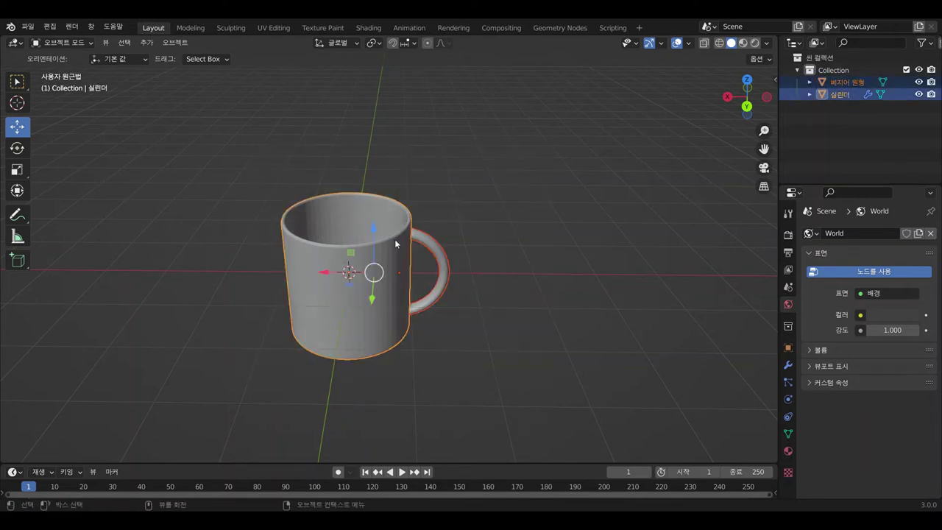
right_click(394, 238)
right_click(383, 253)
click(350, 254)
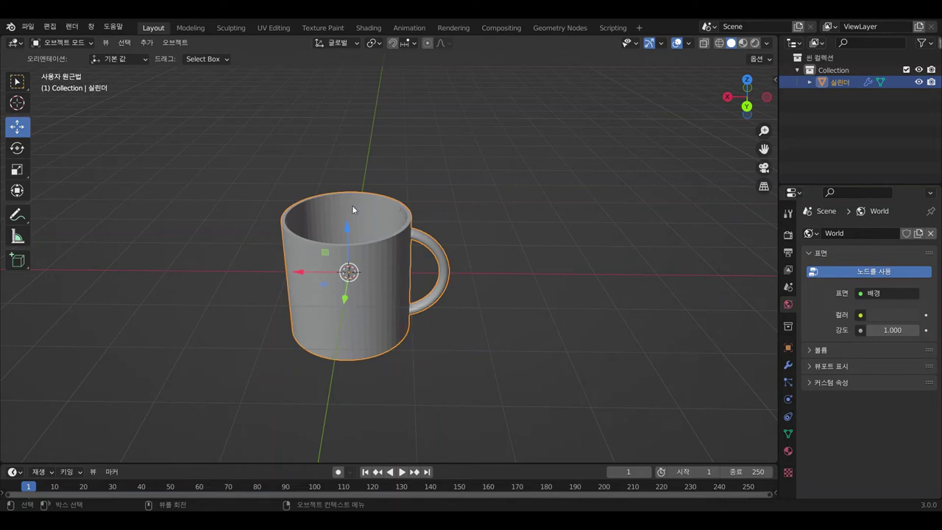
mouse_move(449, 253)
middle_down()
mouse_move(551, 333)
mouse_move(477, 250)
mouse_move(557, 250)
mouse_move(438, 267)
mouse_move(469, 334)
mouse_move(453, 254)
middle_up()
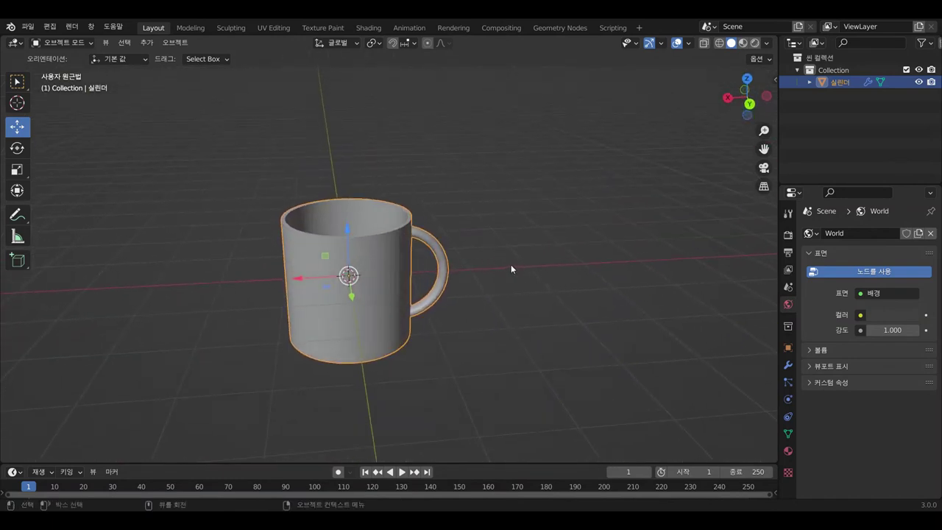
Step: Create a new material on the mug and name it Oustide
click(788, 452)
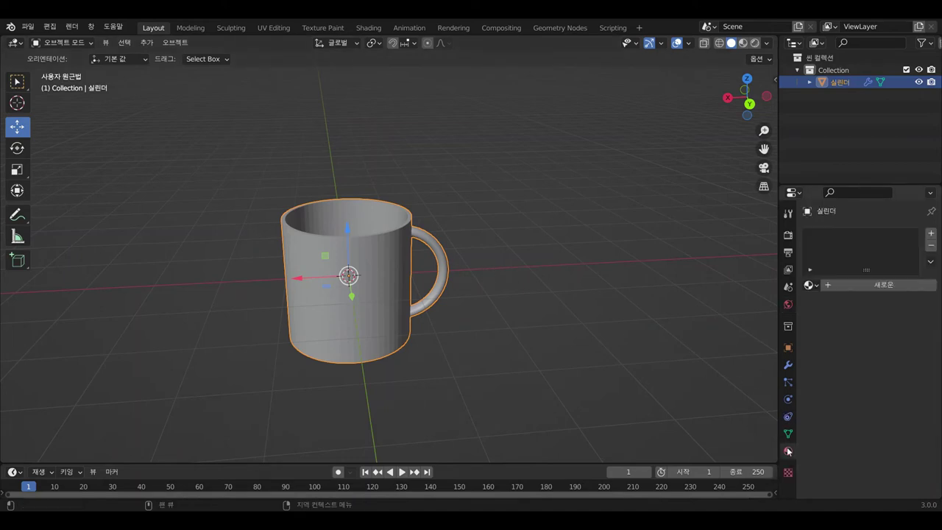
click(845, 285)
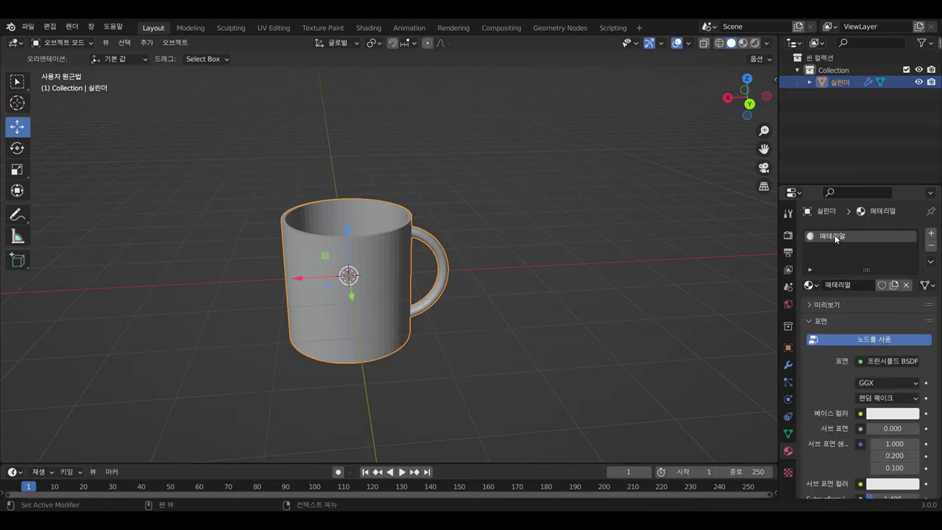
double_click(835, 237)
text(cu)
text(tide)
key(Return)
Step: Set the Oustide base colour to blue (H 0.646, S 0.566, V 0.800)
scroll(854, 386, down, 1)
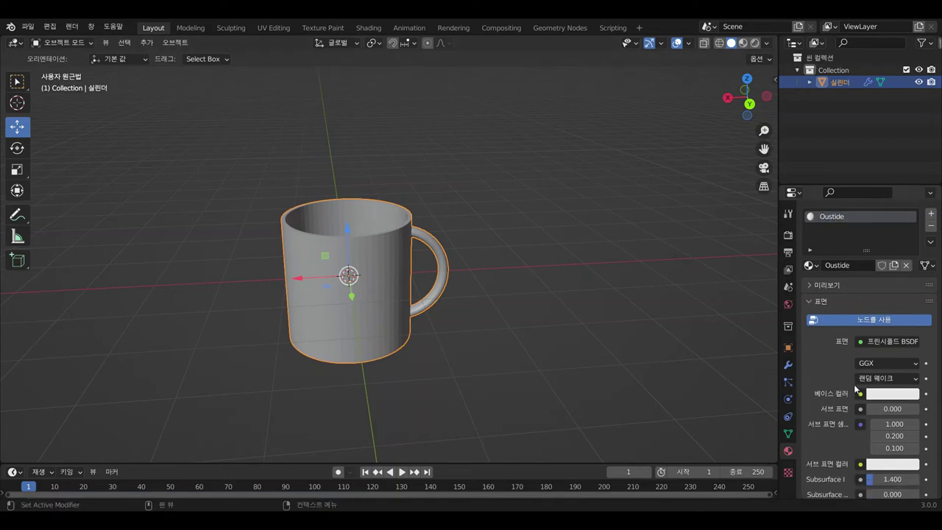
click(860, 393)
click(888, 396)
drag(851, 300, 867, 253)
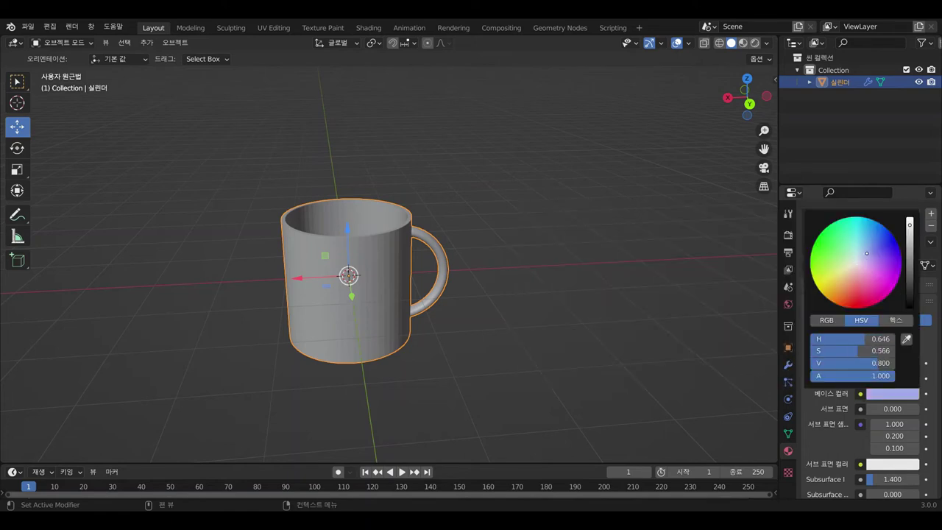
mouse_move(846, 350)
mouse_down()
mouse_move(875, 350)
mouse_move(853, 338)
mouse_up()
click(724, 316)
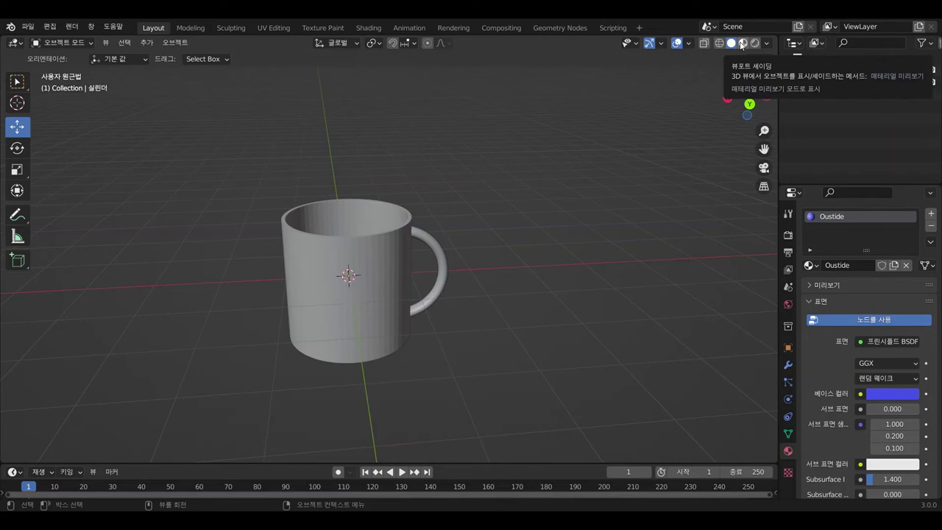
Step: Switch to Material Preview and recolour Oustide green (H 0.332, S 0.821, V 0.800)
click(741, 43)
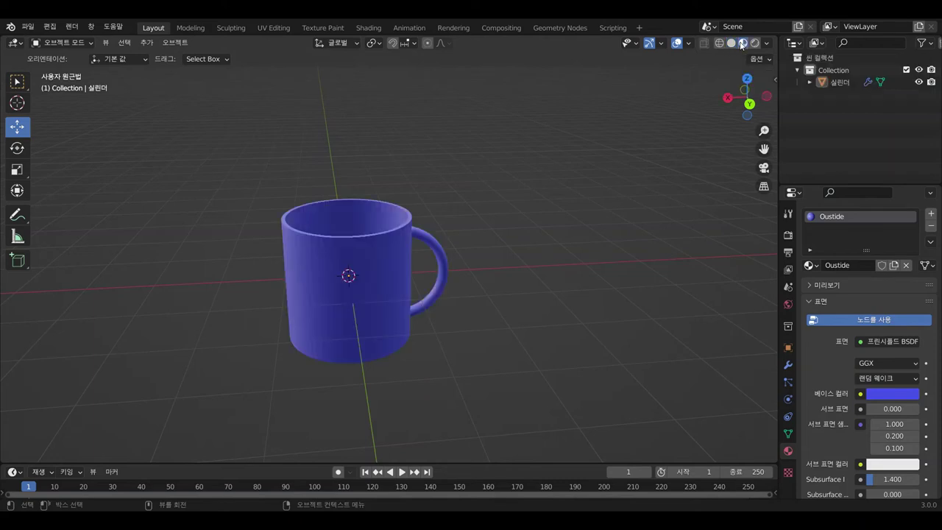
mouse_move(504, 240)
middle_down()
mouse_move(434, 315)
mouse_move(565, 239)
mouse_move(636, 303)
middle_up()
click(879, 393)
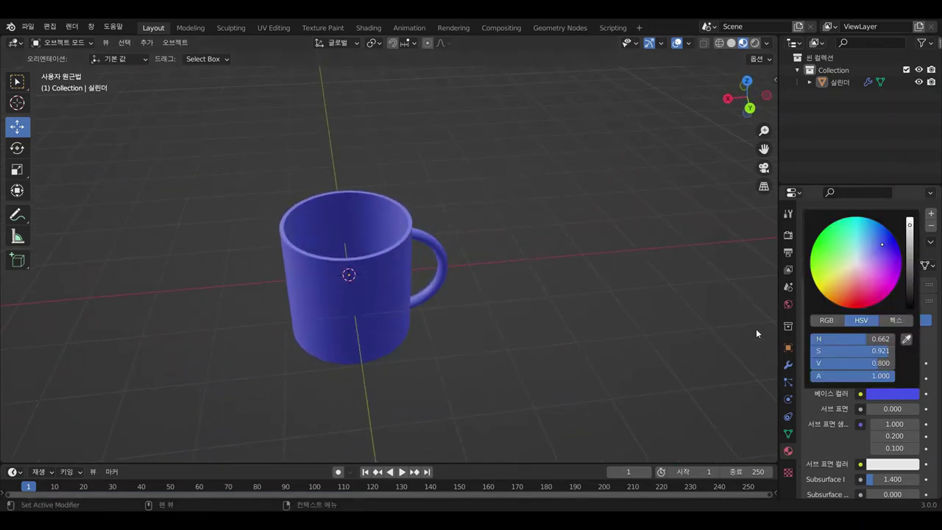
click(881, 393)
drag(880, 339, 883, 351)
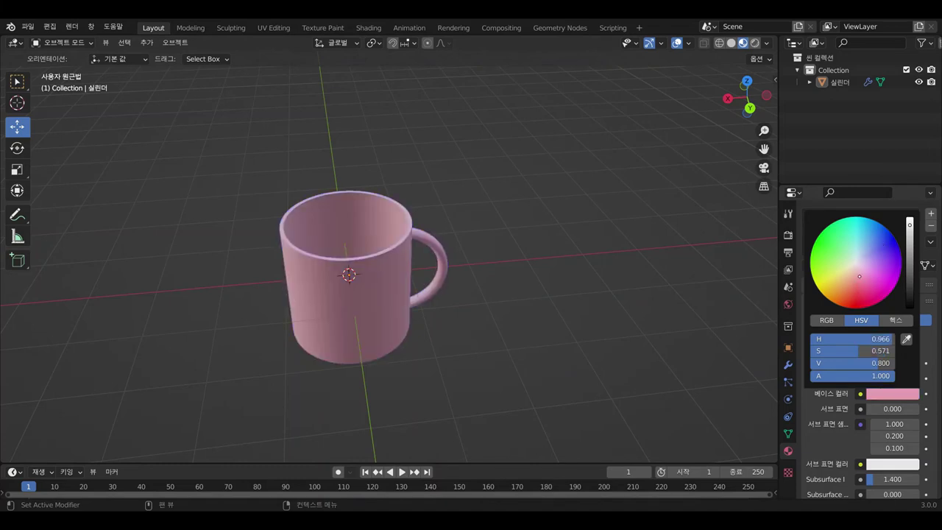
drag(840, 242, 834, 250)
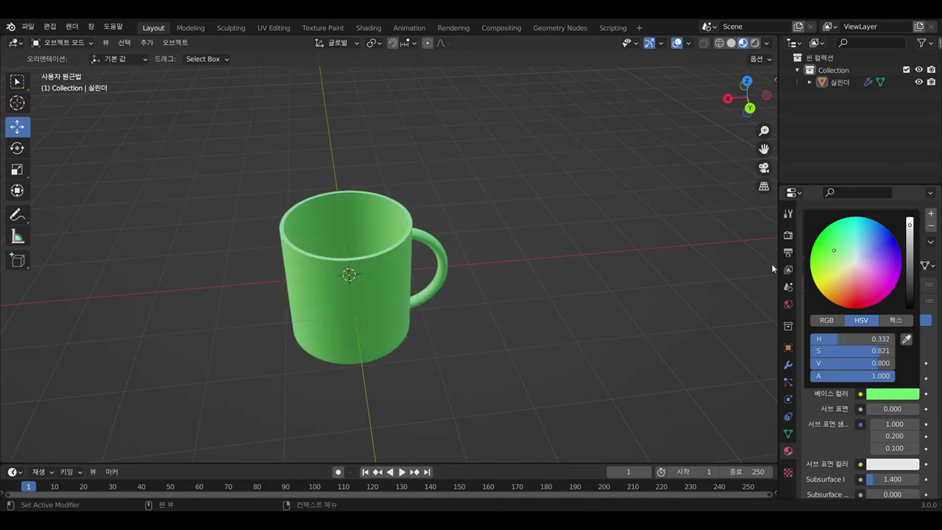
mouse_move(536, 318)
middle_down()
mouse_move(613, 243)
mouse_move(604, 318)
mouse_move(434, 291)
mouse_move(552, 262)
mouse_move(583, 325)
mouse_move(559, 387)
mouse_move(515, 368)
middle_up()
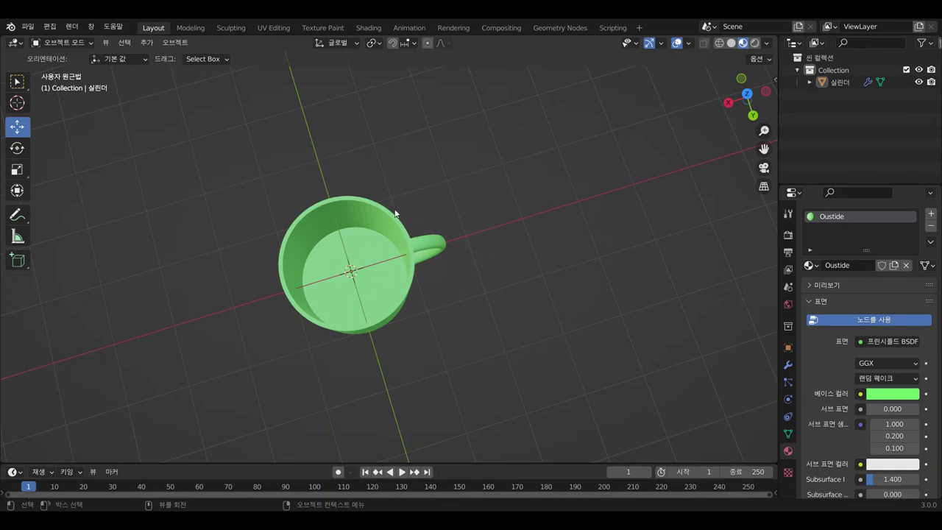
Step: Add a second material slot holding a new material renamed 'Inside', keeping its white base colour
click(930, 215)
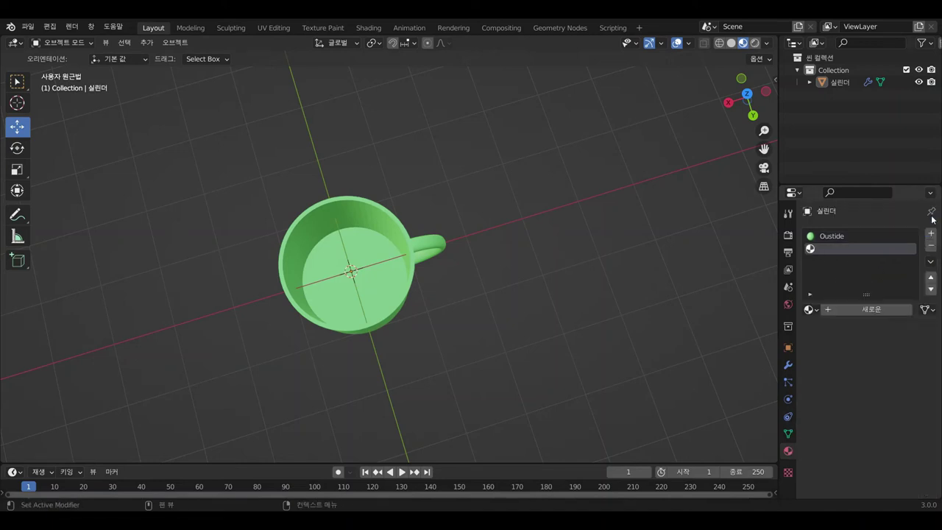
click(830, 310)
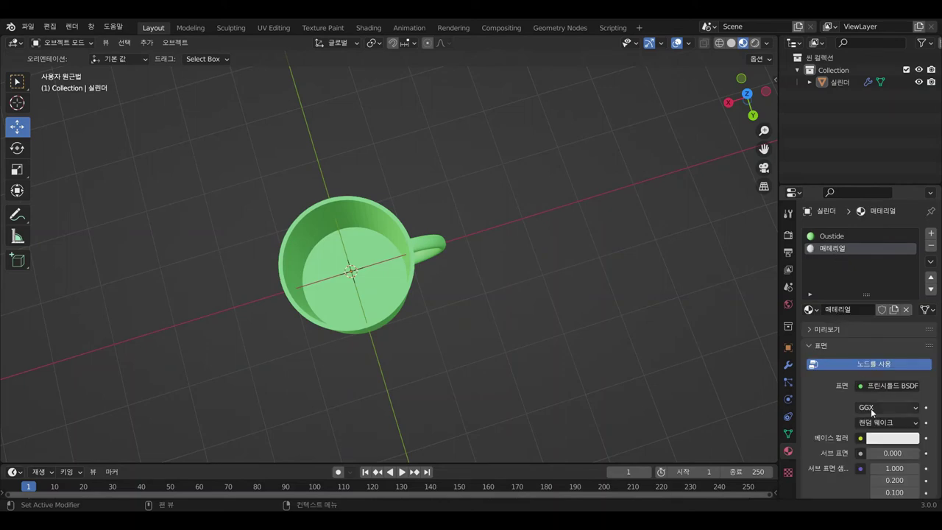
scroll(833, 391, down, 1)
double_click(841, 231)
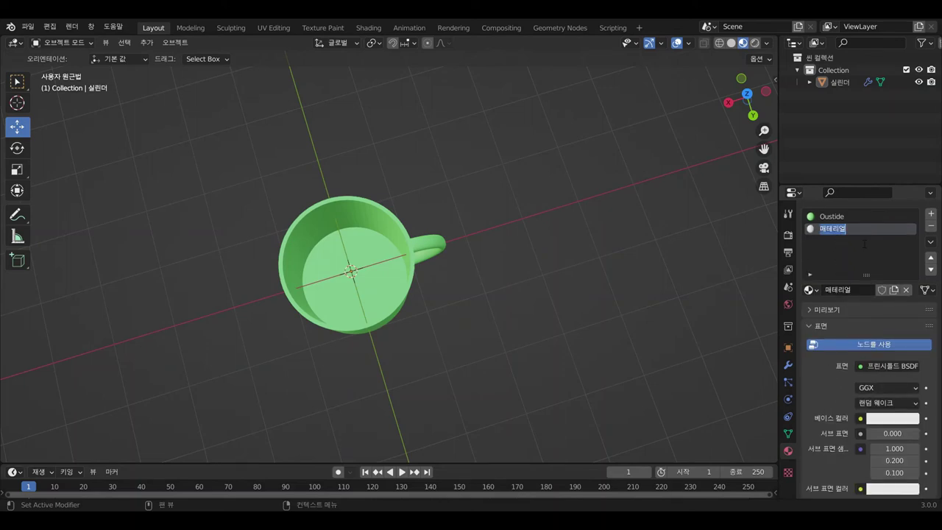
text(Inside)
key(Return)
mouse_move(533, 296)
middle_down()
mouse_move(542, 300)
mouse_move(516, 286)
mouse_move(526, 306)
mouse_move(551, 296)
mouse_move(556, 305)
middle_up()
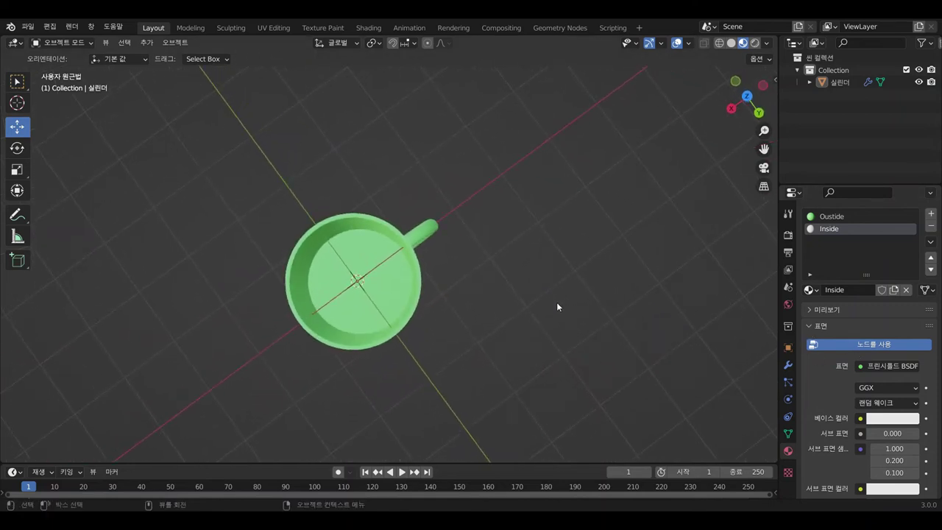
Step: In Edit Mode, select the mug's inner wall and floor faces
click(63, 42)
click(63, 67)
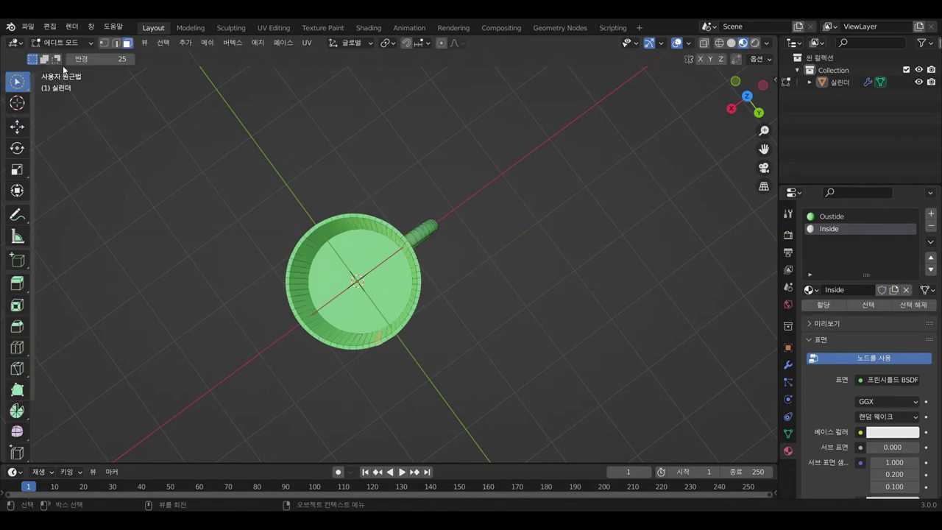
key(c)
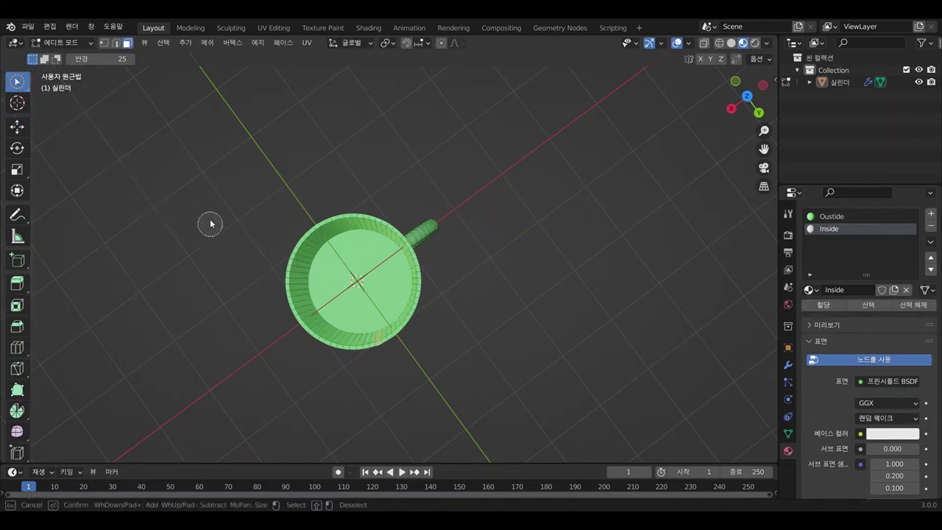
middle_drag(212, 218, 209, 239)
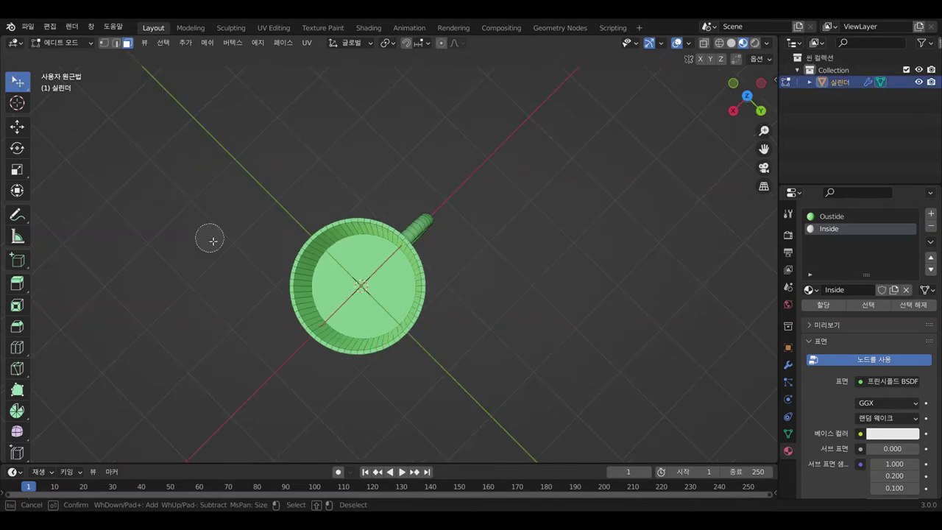
scroll(212, 240, down, 3)
scroll(212, 240, down, 2)
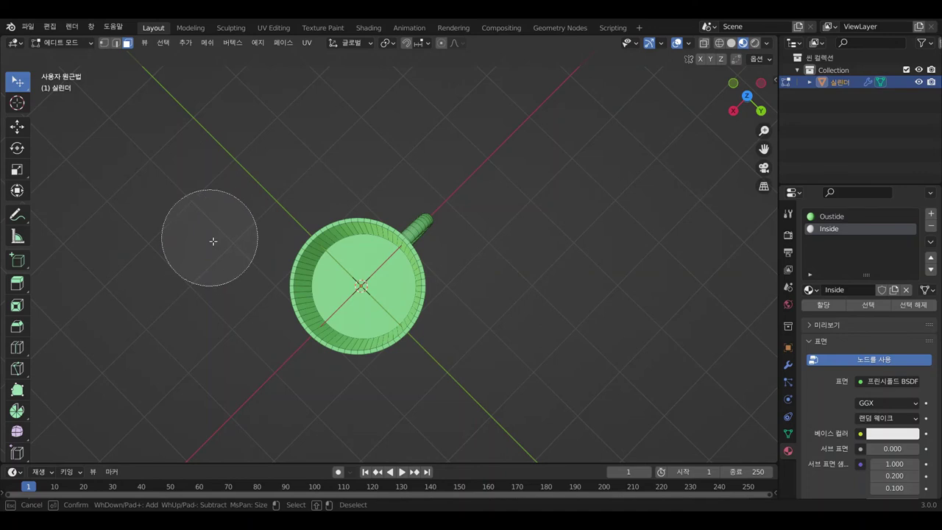
scroll(212, 241, down, 2)
scroll(210, 238, up, 1)
key(Escape)
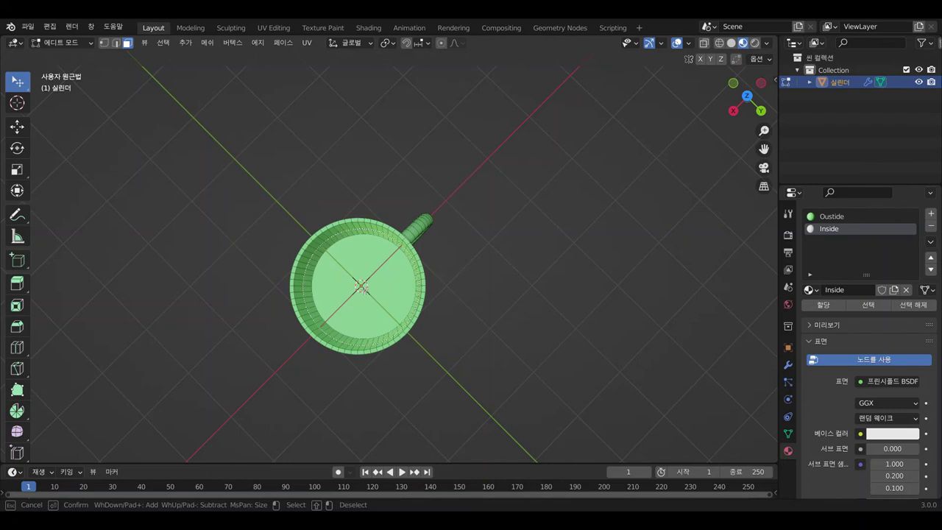
click(823, 305)
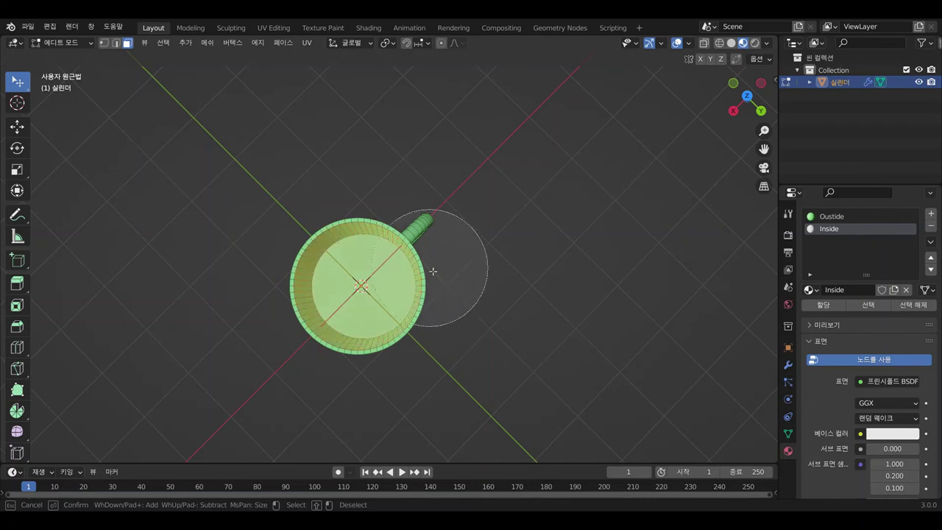
key(Escape)
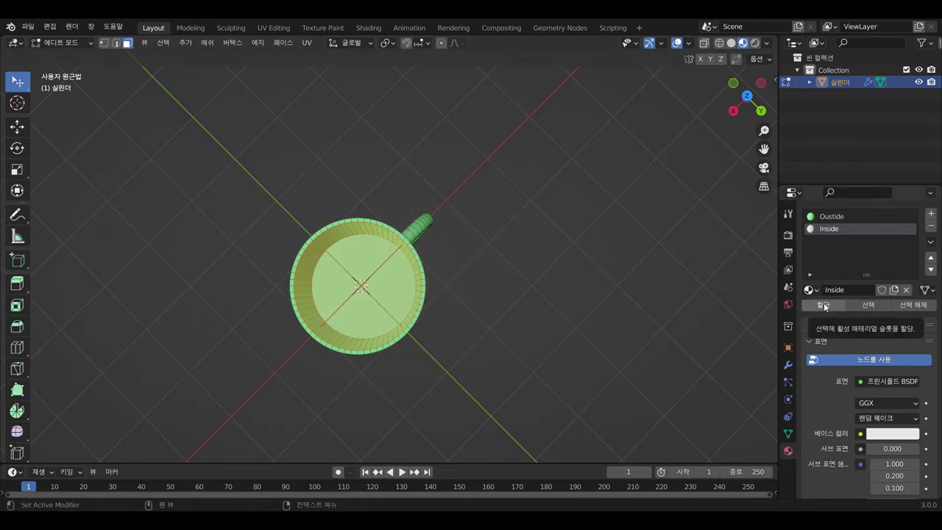
Step: Assign the Inside material to the selected inner faces and return to Object Mode
click(824, 304)
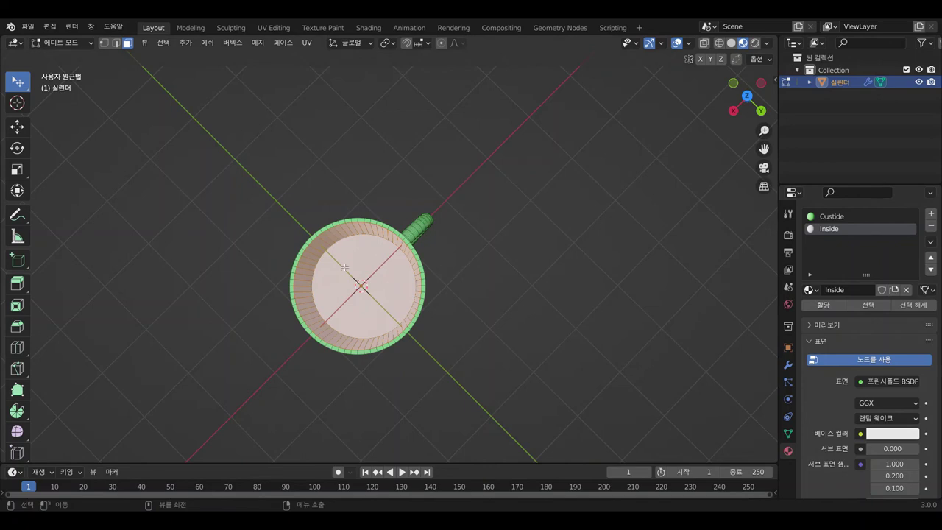
mouse_move(490, 267)
middle_down()
mouse_move(448, 212)
mouse_move(456, 206)
middle_up()
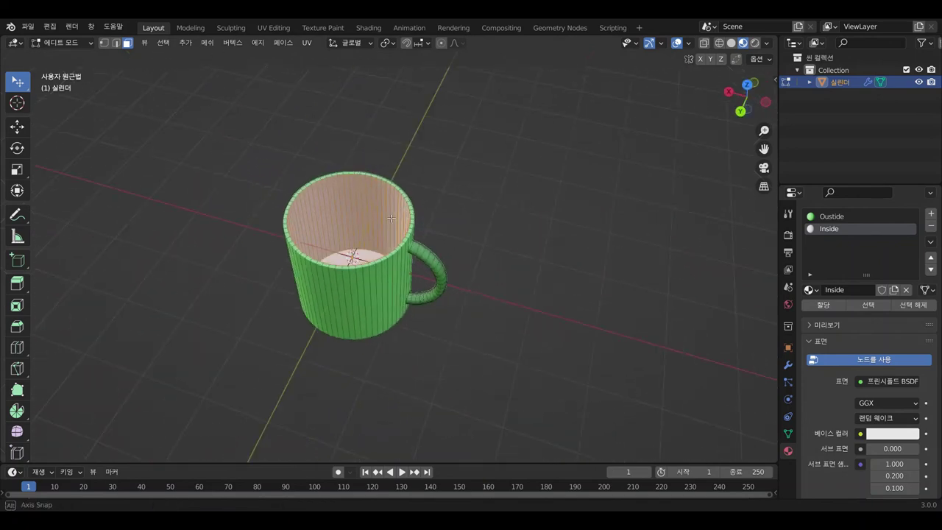
click(63, 42)
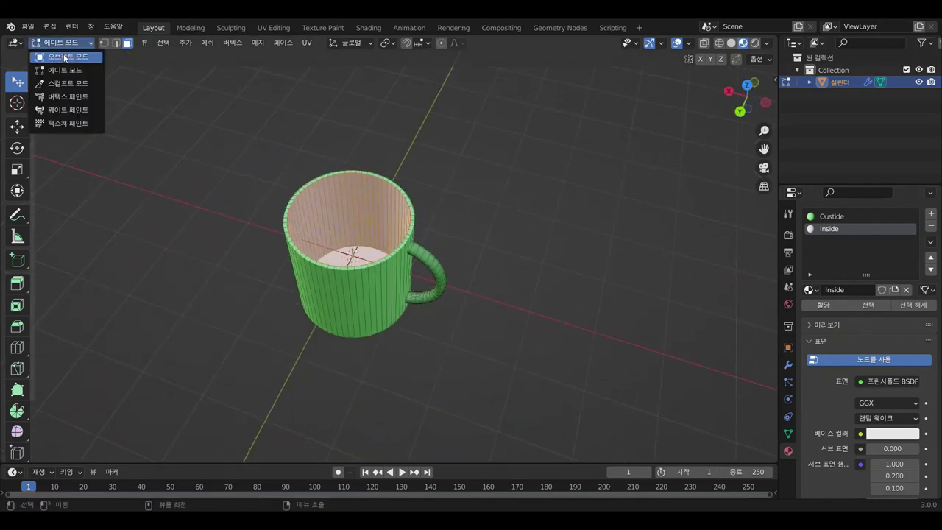
click(59, 58)
click(471, 182)
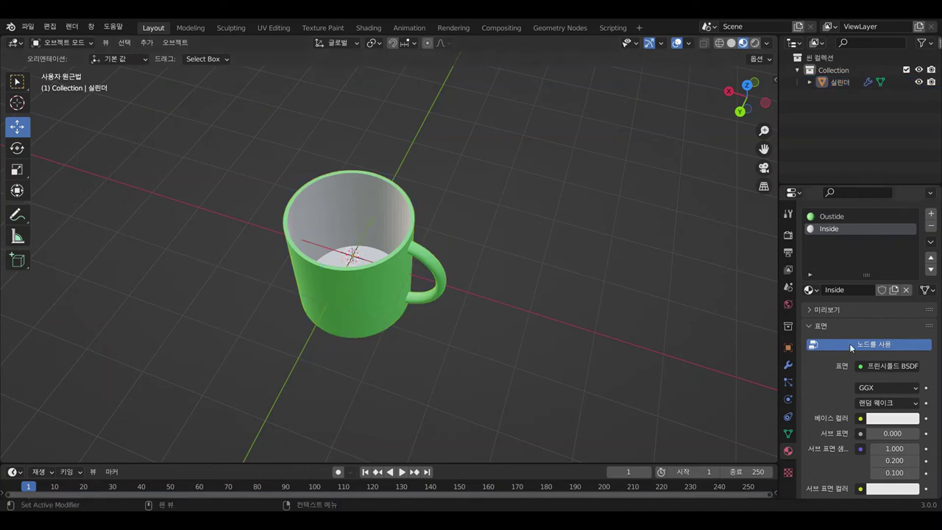
Step: Change the Inside material's base colour to yellow and orbit to view the interior
mouse_move(448, 298)
middle_down()
mouse_move(505, 327)
mouse_move(615, 286)
mouse_move(640, 301)
mouse_move(569, 341)
mouse_move(457, 269)
mouse_move(517, 258)
mouse_move(595, 299)
mouse_move(587, 340)
mouse_move(535, 297)
middle_up()
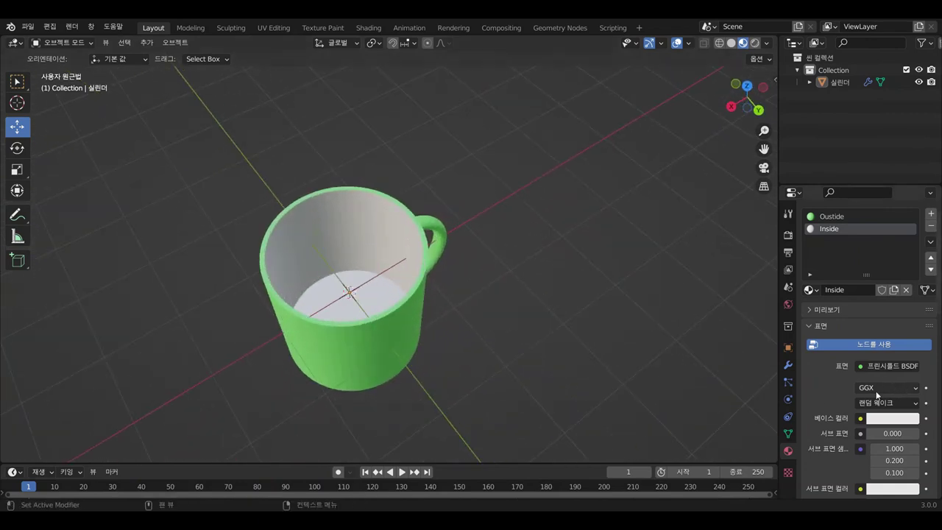
click(885, 416)
mouse_move(854, 287)
mouse_down()
mouse_move(842, 271)
mouse_move(856, 275)
mouse_move(855, 286)
mouse_move(842, 282)
mouse_move(824, 308)
mouse_move(834, 306)
mouse_up()
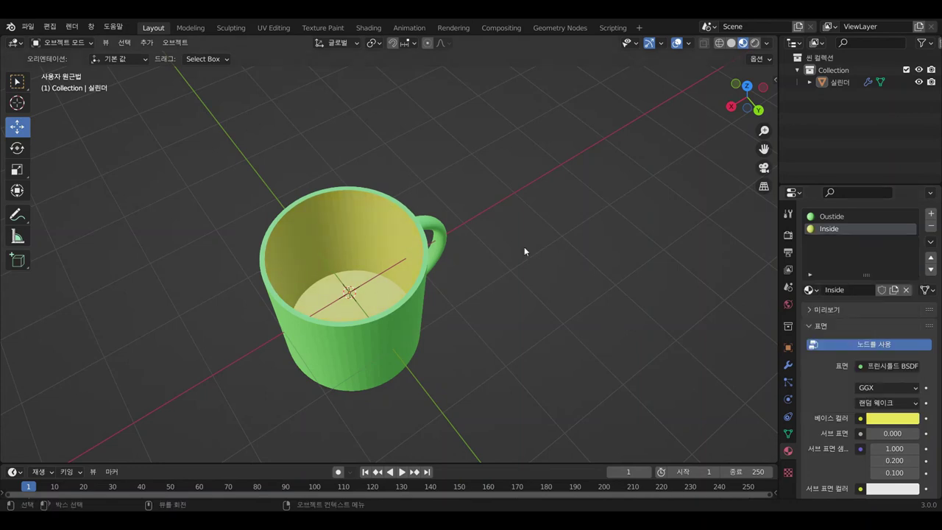
scroll(562, 269, down, 2)
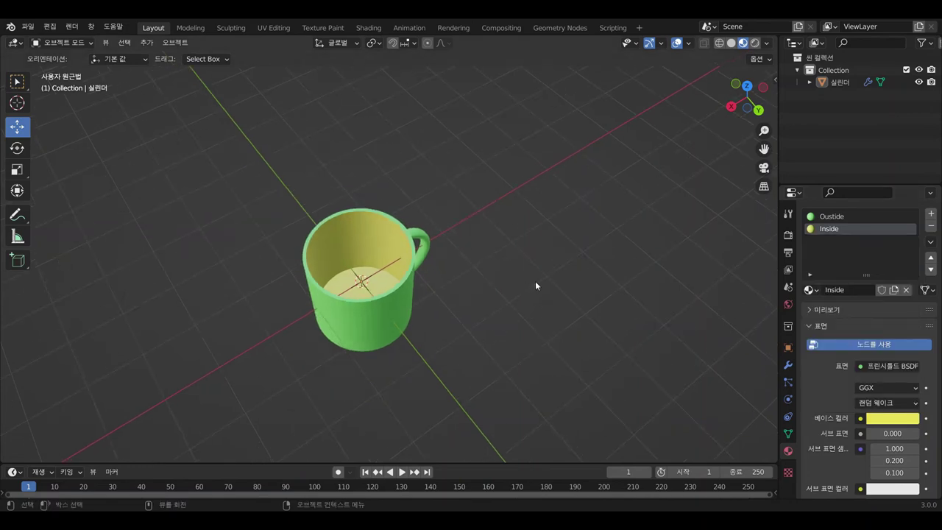
mouse_move(535, 282)
middle_down()
mouse_move(550, 310)
mouse_move(615, 272)
mouse_move(424, 252)
mouse_move(557, 261)
mouse_move(604, 287)
mouse_move(414, 255)
middle_up()
middle_drag(475, 208, 307, 506)
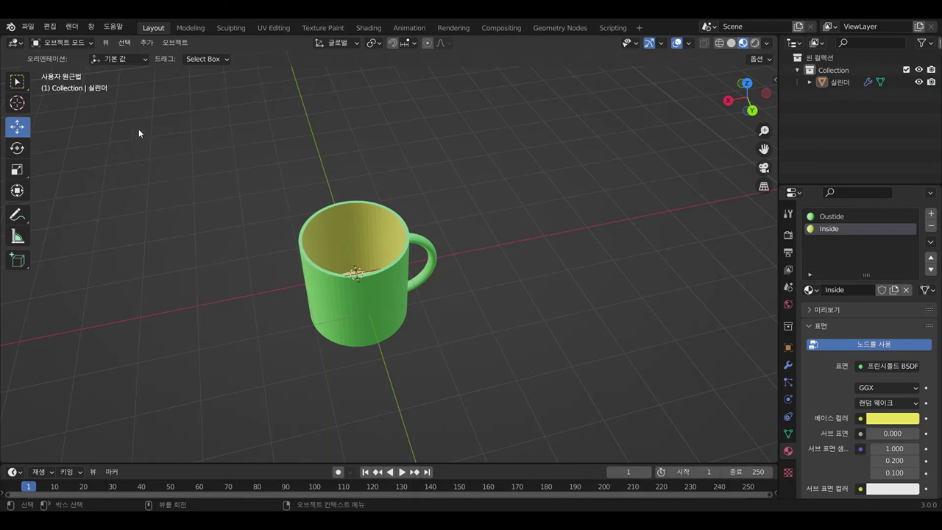
Step: Export the mug as Wavefront OBJ to the Desktop, named cup.obj
click(30, 31)
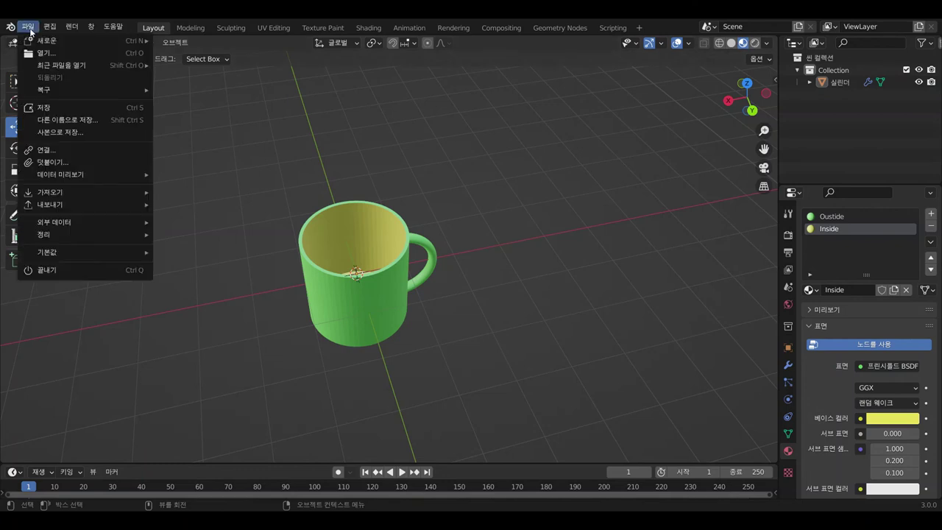
mouse_move(50, 204)
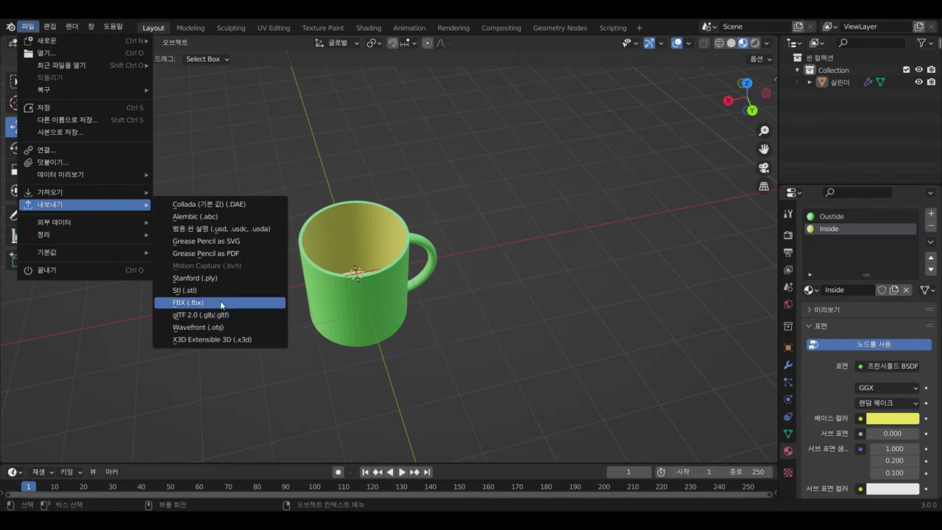
click(193, 332)
text(cup.obj)
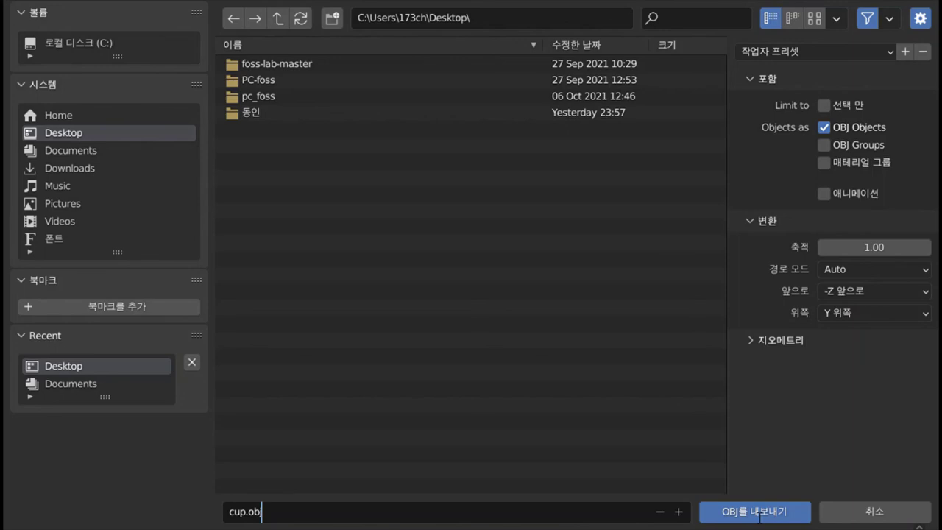
click(759, 512)
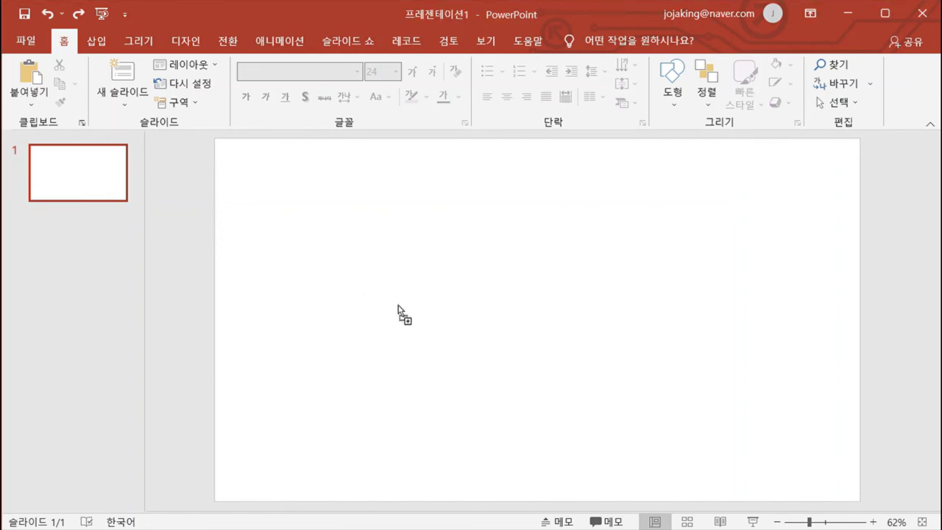
Step: Drop cup.obj onto the slide, tilt it to show the yellow interior, and move it left
drag(397, 304, 399, 311)
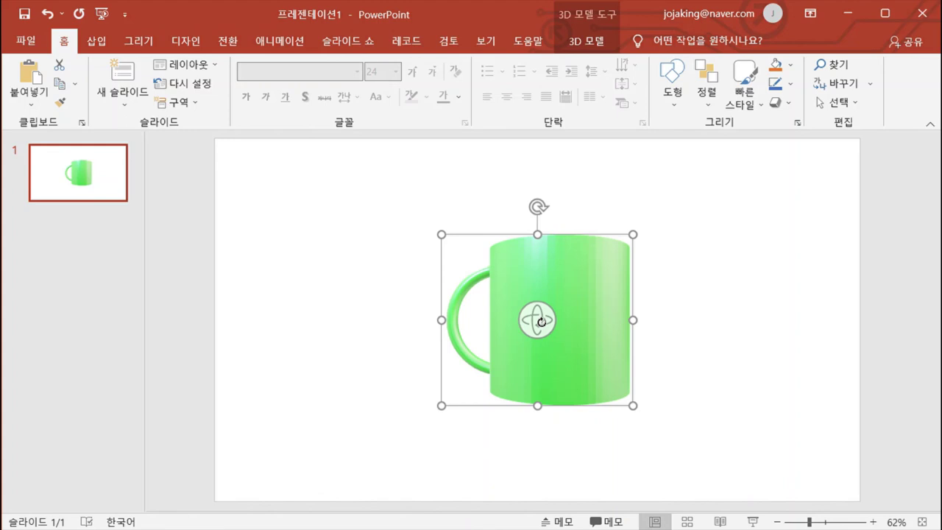
mouse_move(541, 322)
mouse_down()
mouse_move(542, 343)
mouse_move(584, 412)
mouse_move(877, 385)
mouse_move(906, 406)
mouse_move(909, 441)
mouse_move(851, 425)
mouse_move(832, 366)
mouse_move(874, 408)
mouse_move(611, 342)
mouse_move(566, 406)
mouse_move(572, 433)
mouse_move(559, 391)
mouse_move(530, 381)
mouse_up()
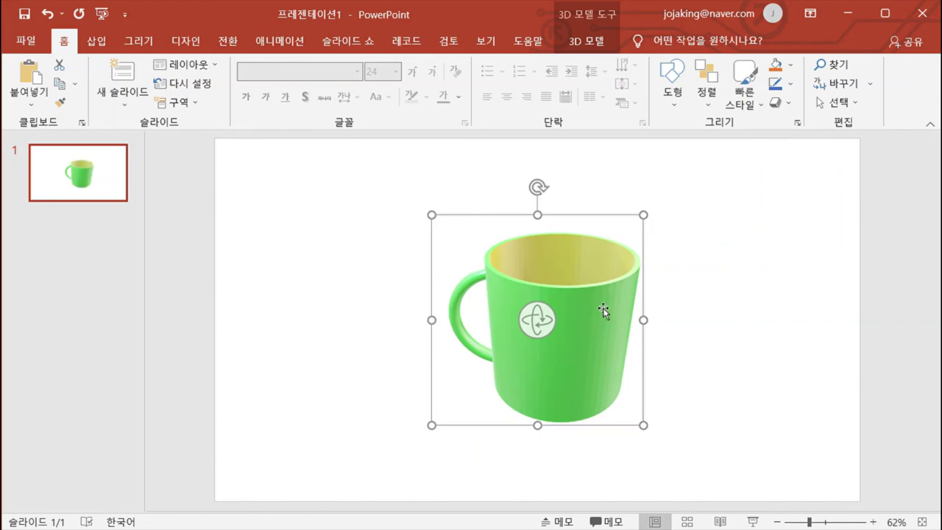
mouse_move(603, 311)
mouse_down()
mouse_move(538, 322)
mouse_move(412, 299)
mouse_up()
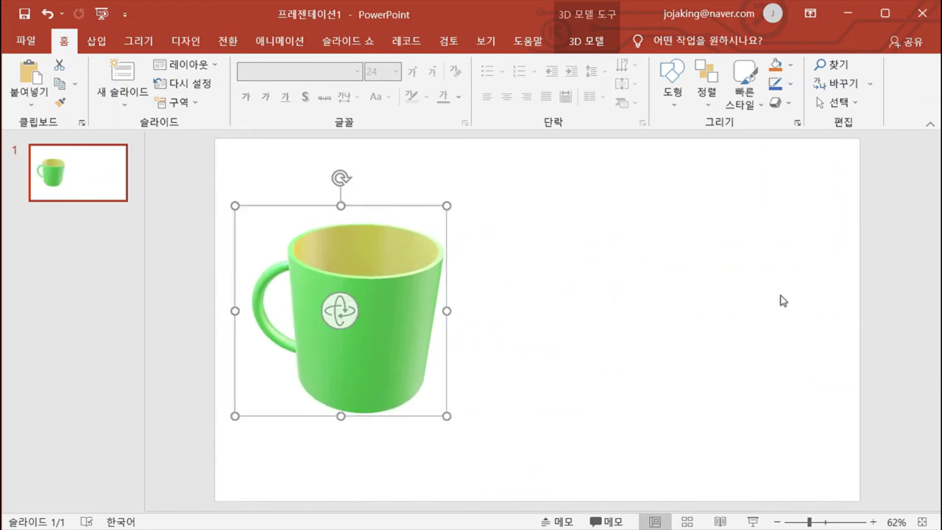
click(525, 263)
mouse_move(273, 223)
mouse_down()
mouse_move(309, 211)
mouse_move(267, 200)
mouse_up()
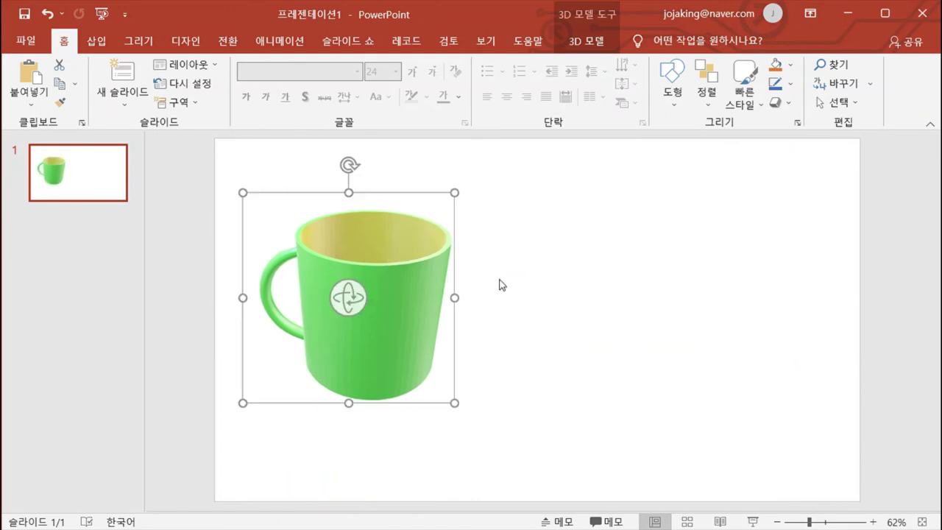